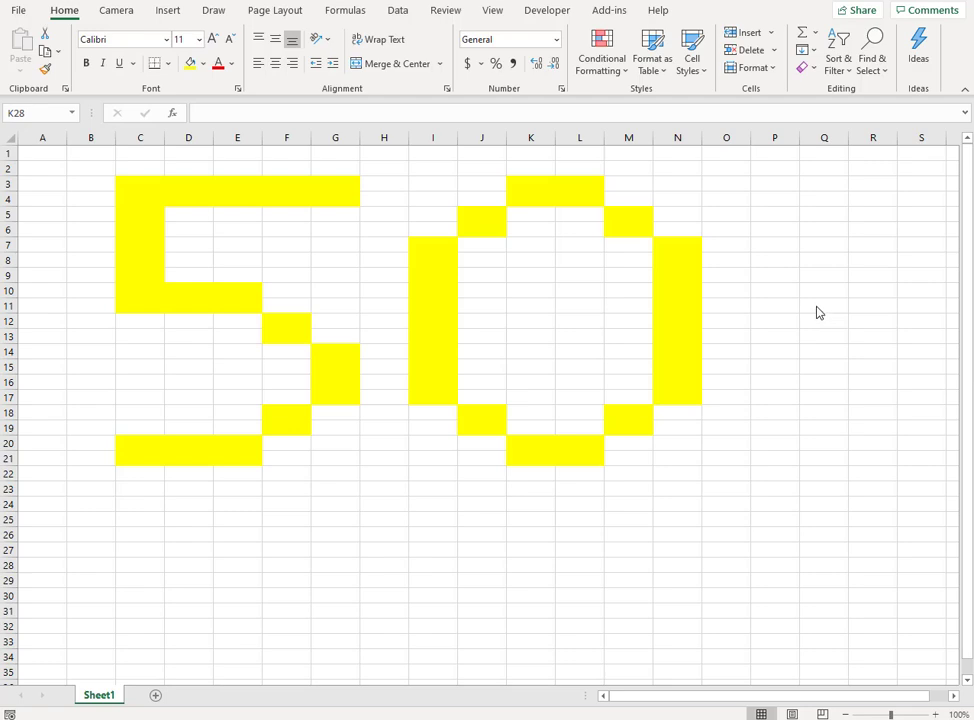
- Enter =RANDBETWEEN(1,10) in cell C3, the top-left pixel of the 5
click(137, 183)
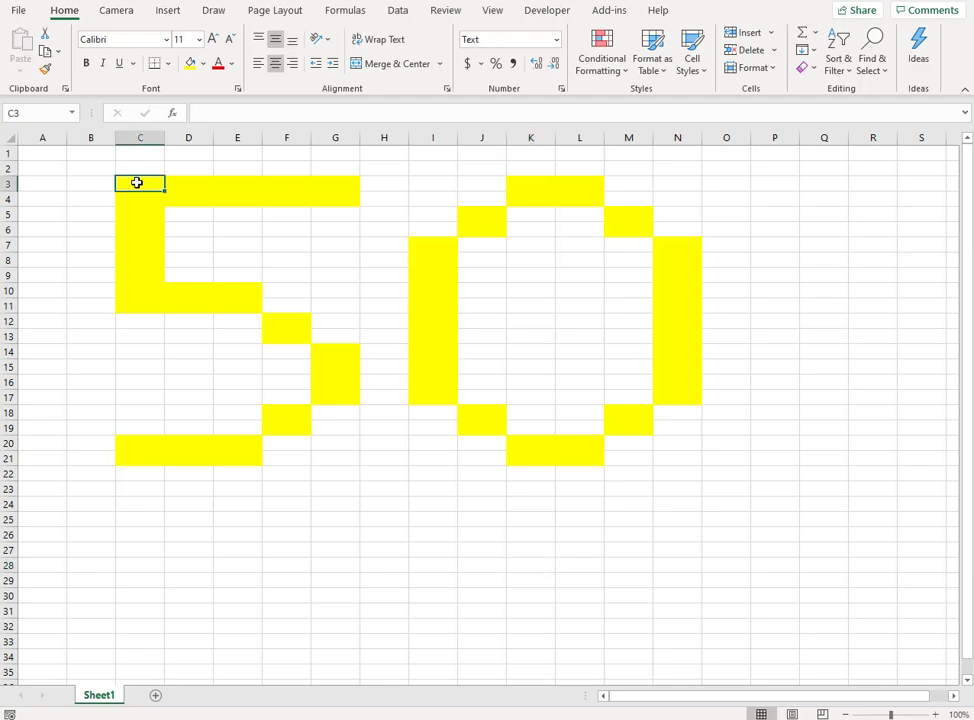
text(=ra)
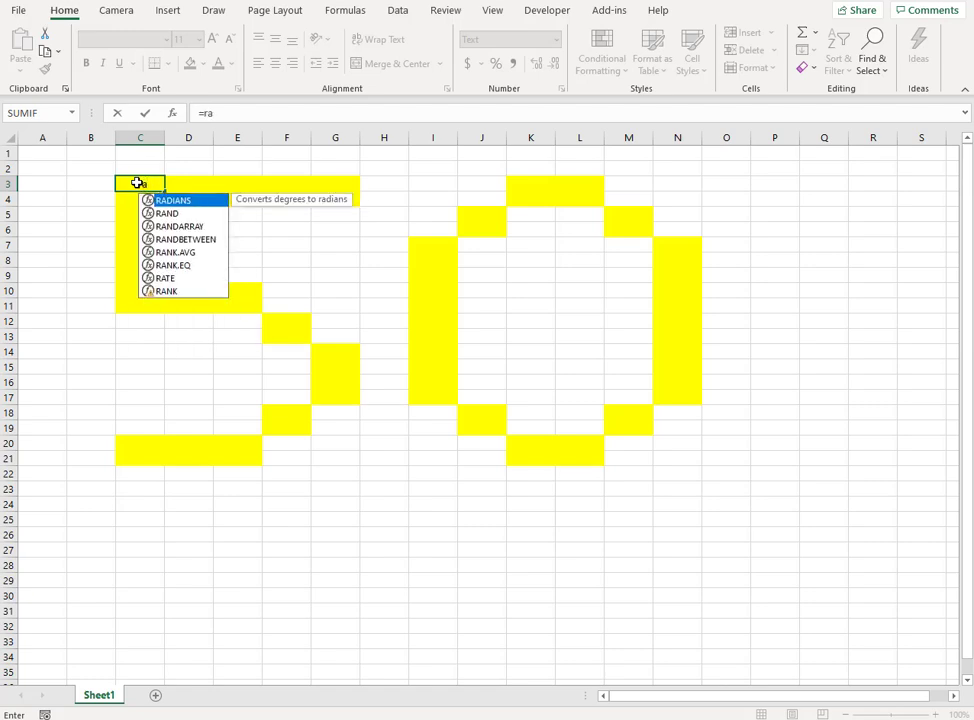
text(nd)
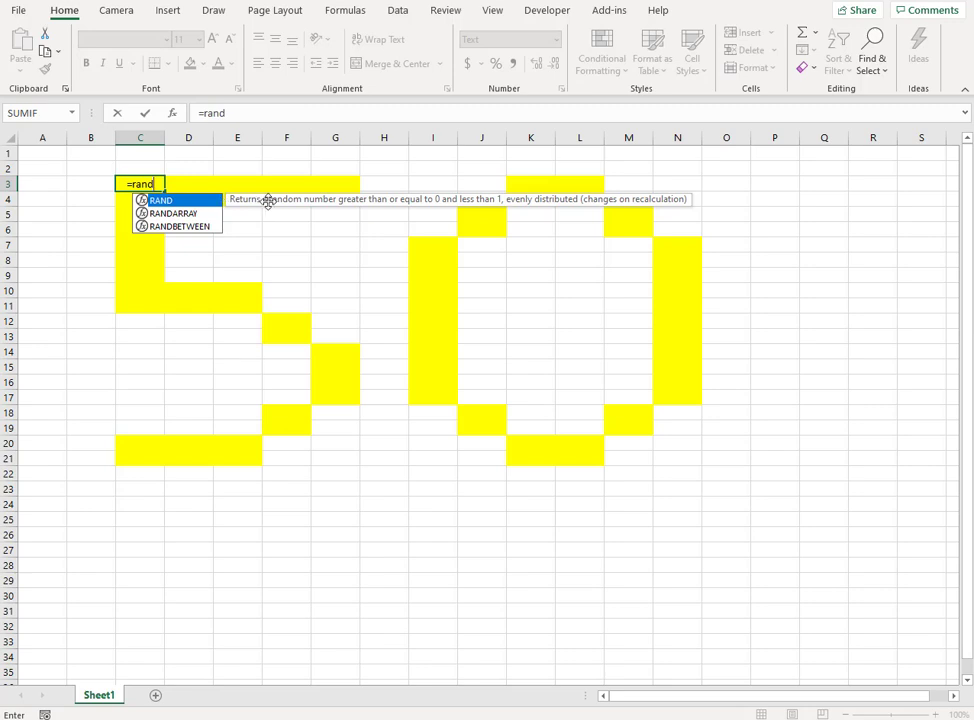
text(betw)
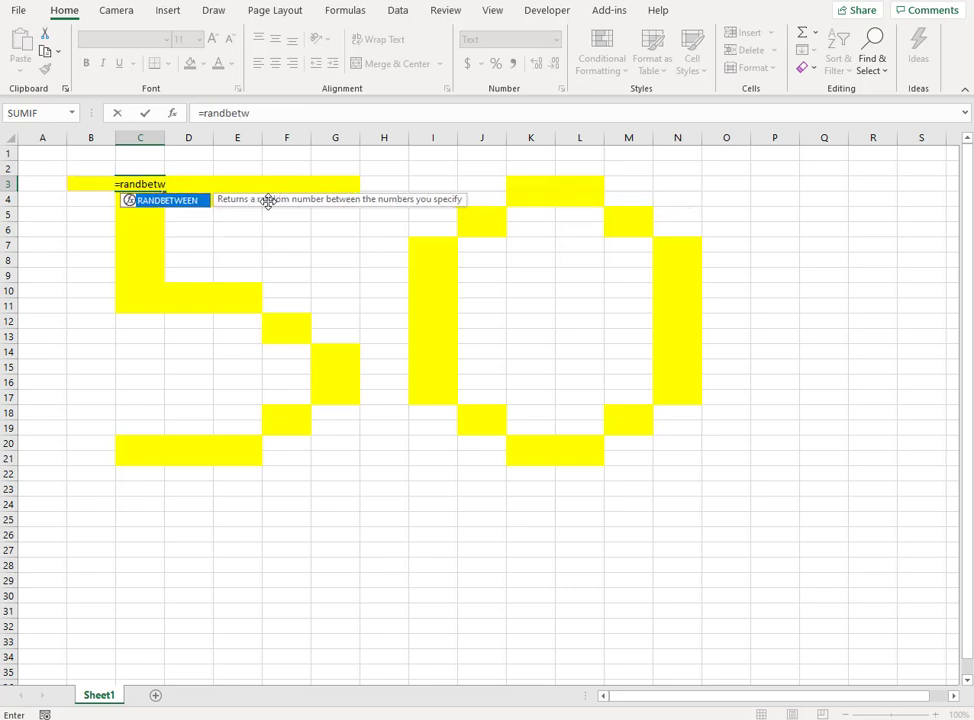
text(w)
key(BackSpace)
text(een)
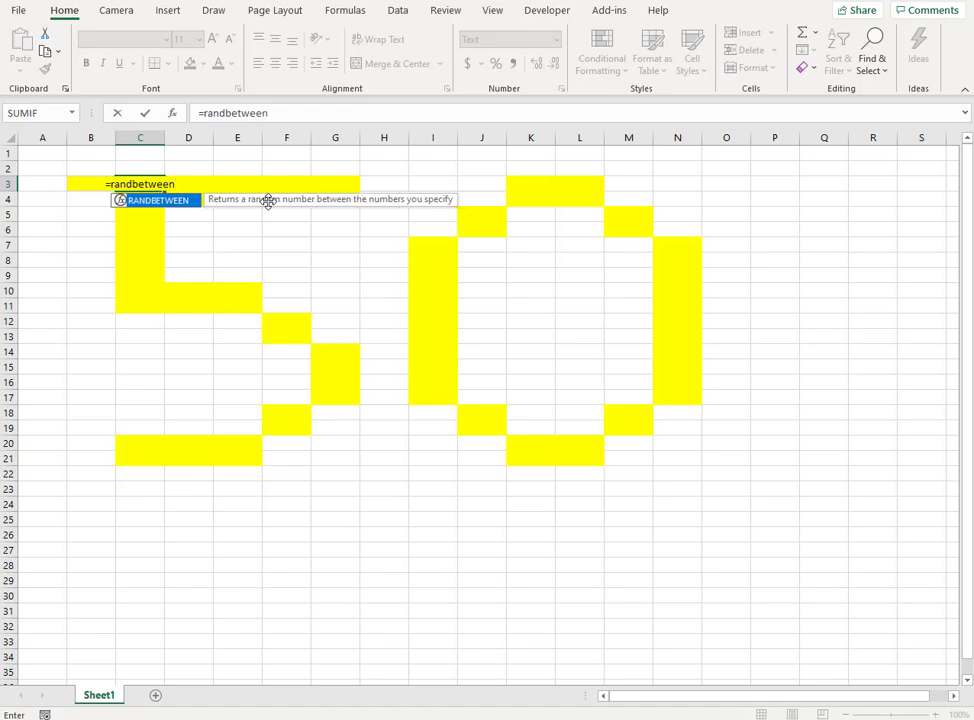
text((1,20)
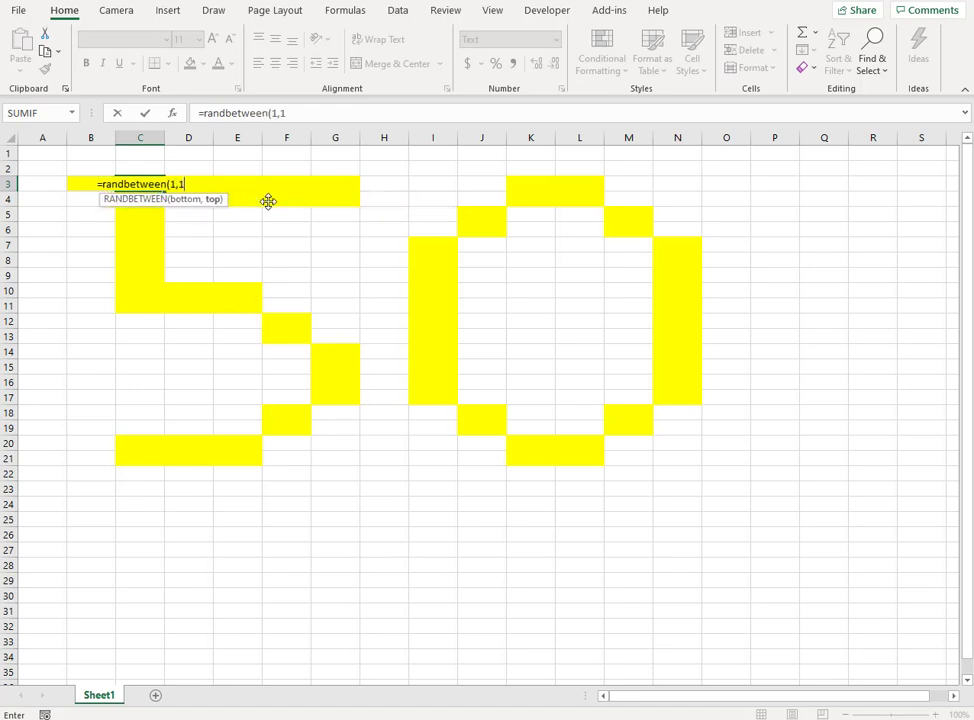
key(Return)
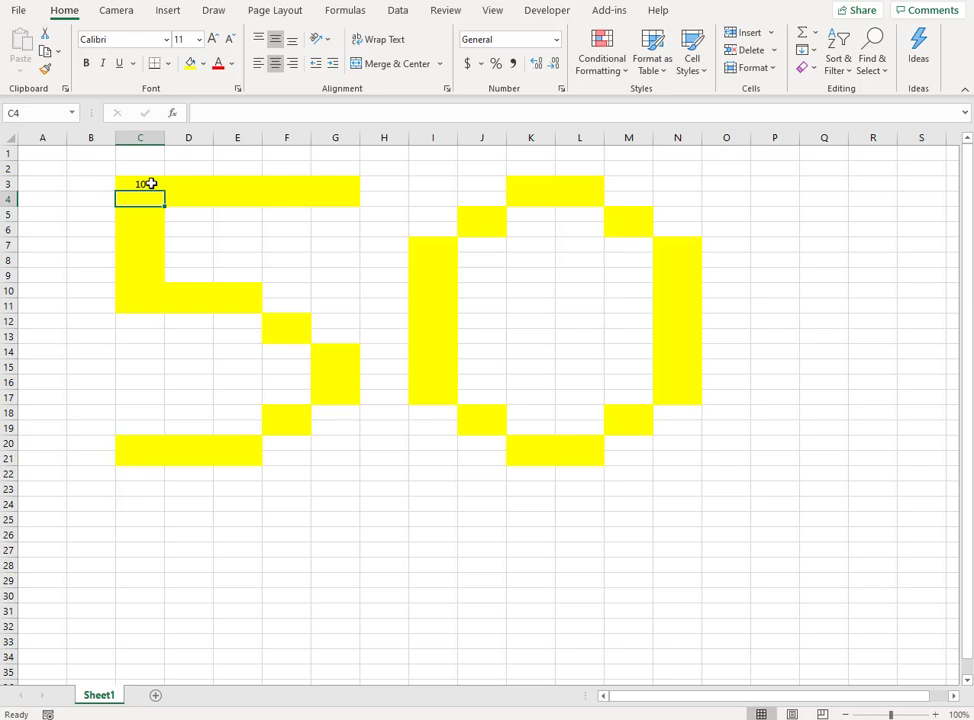
click(150, 184)
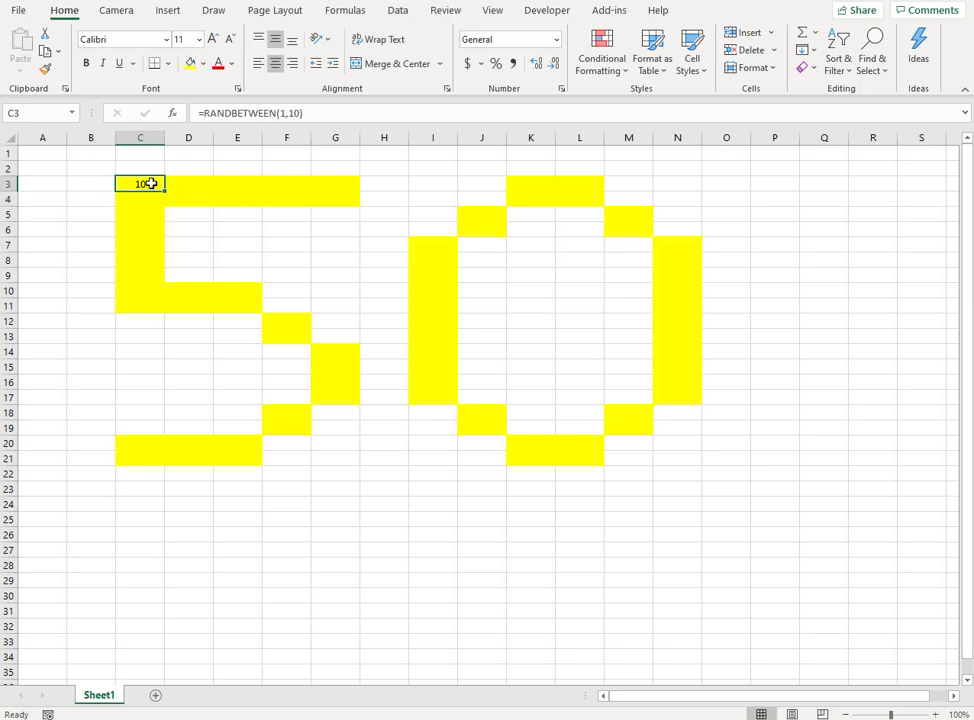
- Copy C3's formula into C4:C11 and the 5's top bar D3:G4
right_click(150, 184)
click(174, 215)
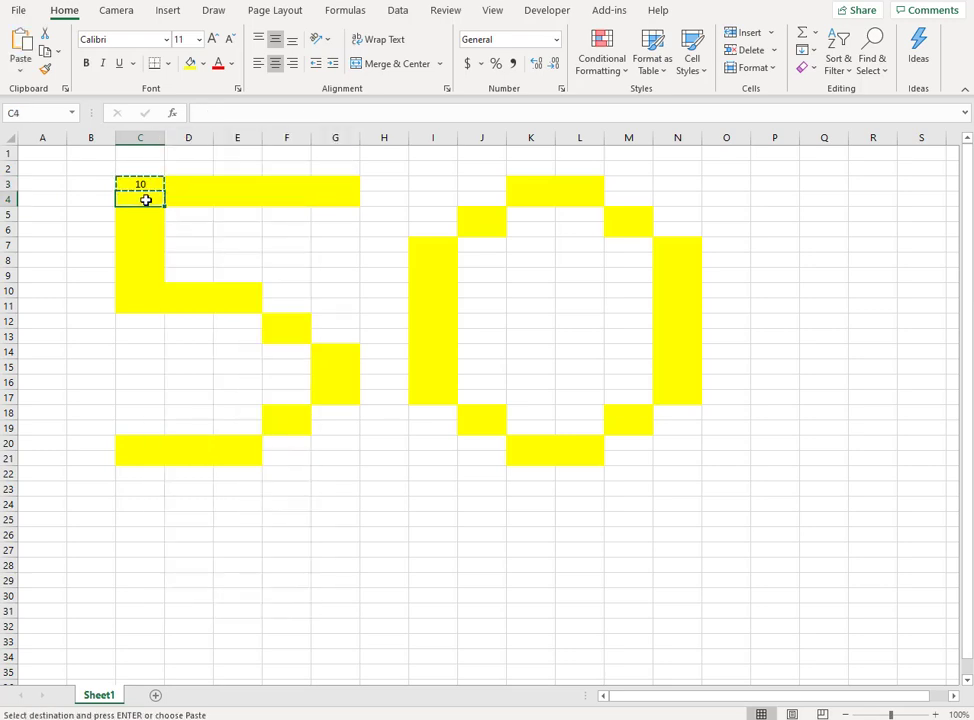
drag(146, 198, 135, 303)
right_click(138, 298)
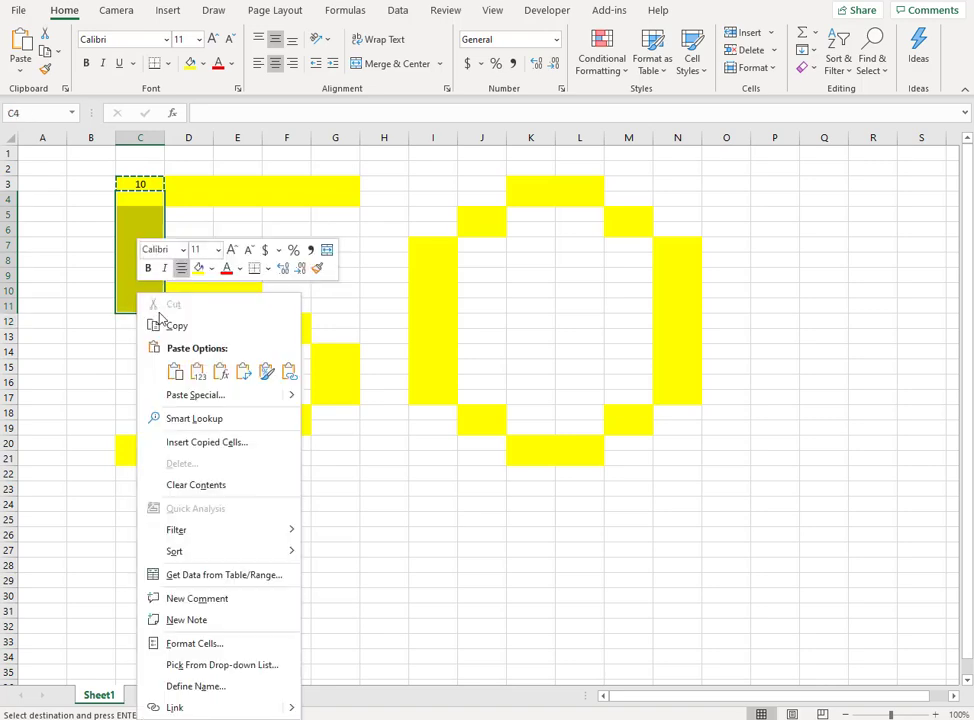
click(174, 372)
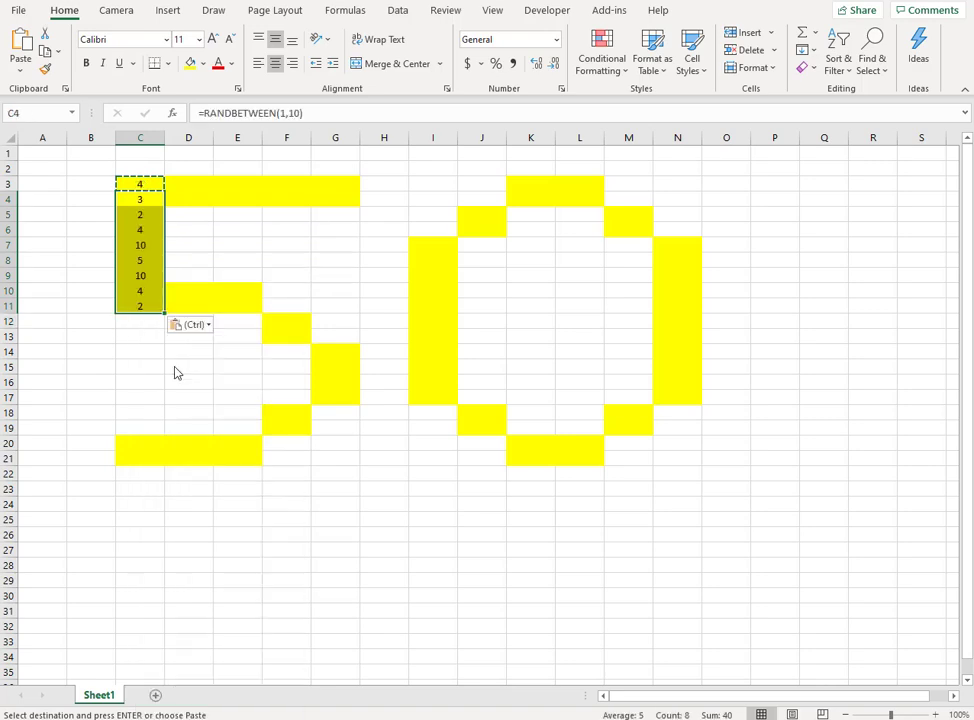
click(150, 184)
right_click(150, 184)
click(190, 217)
drag(183, 181, 319, 199)
right_click(319, 199)
click(337, 278)
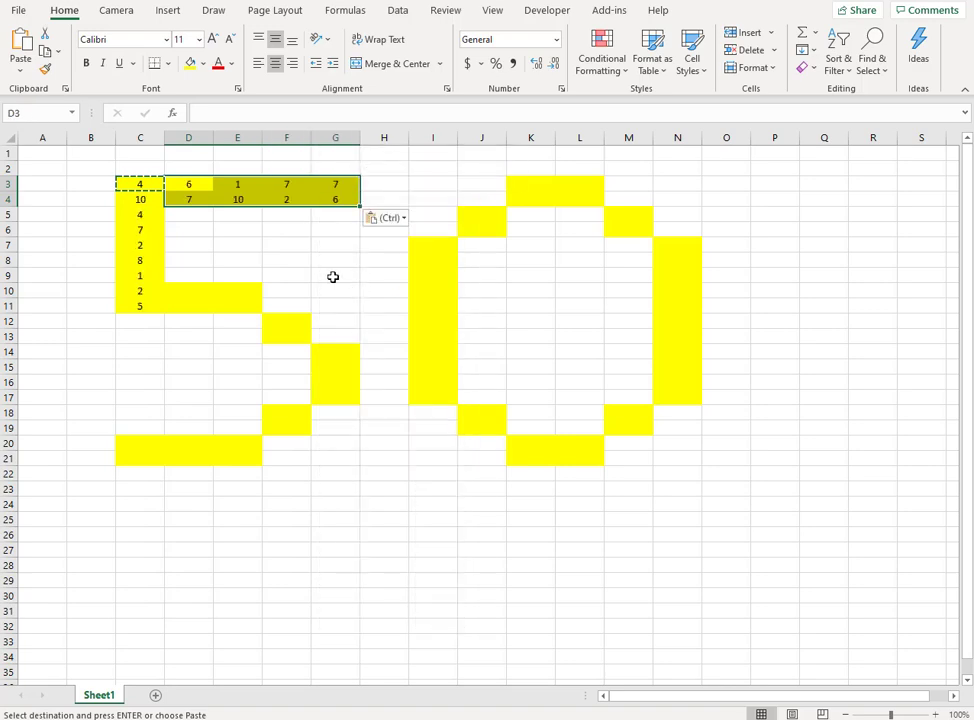
- Paste the formula into the rest of the 5: D10:E11, G14:G17, F12:F13, F18:F19, C20:E21
drag(185, 295, 241, 300)
right_click(241, 300)
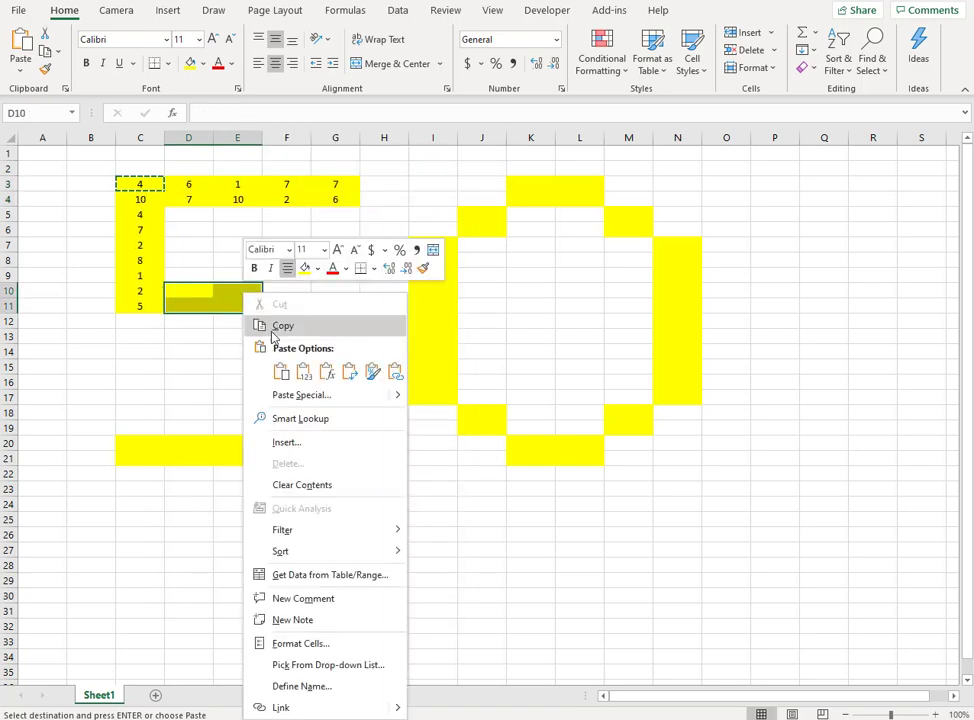
click(281, 371)
drag(322, 348, 333, 397)
right_click(333, 397)
click(376, 372)
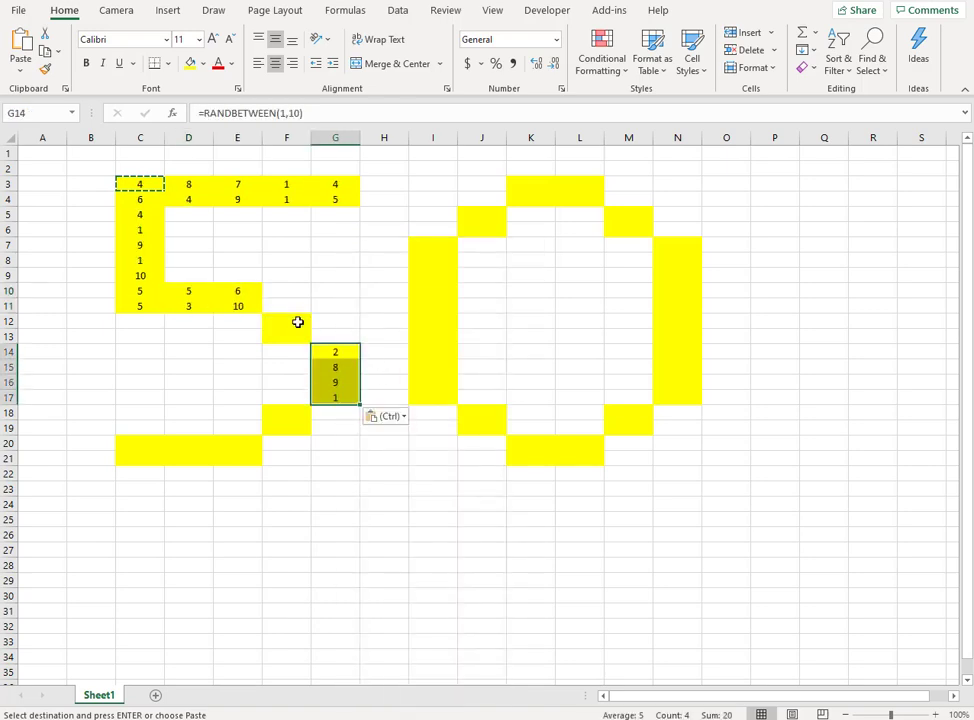
drag(298, 322, 295, 335)
right_click(295, 335)
click(324, 372)
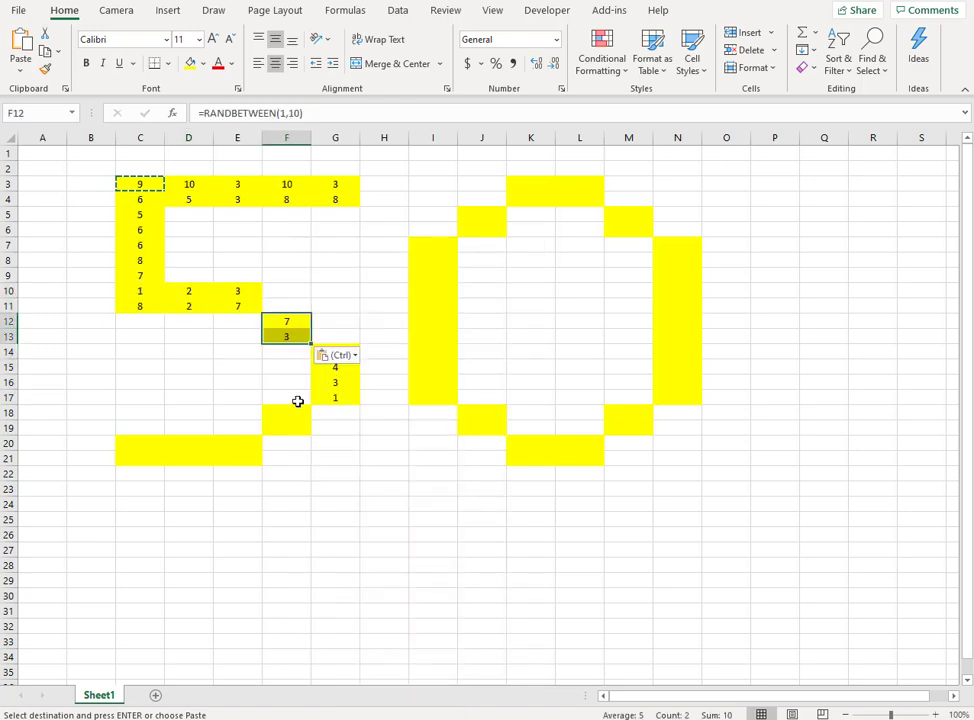
click(289, 414)
drag(289, 414, 283, 430)
right_click(285, 420)
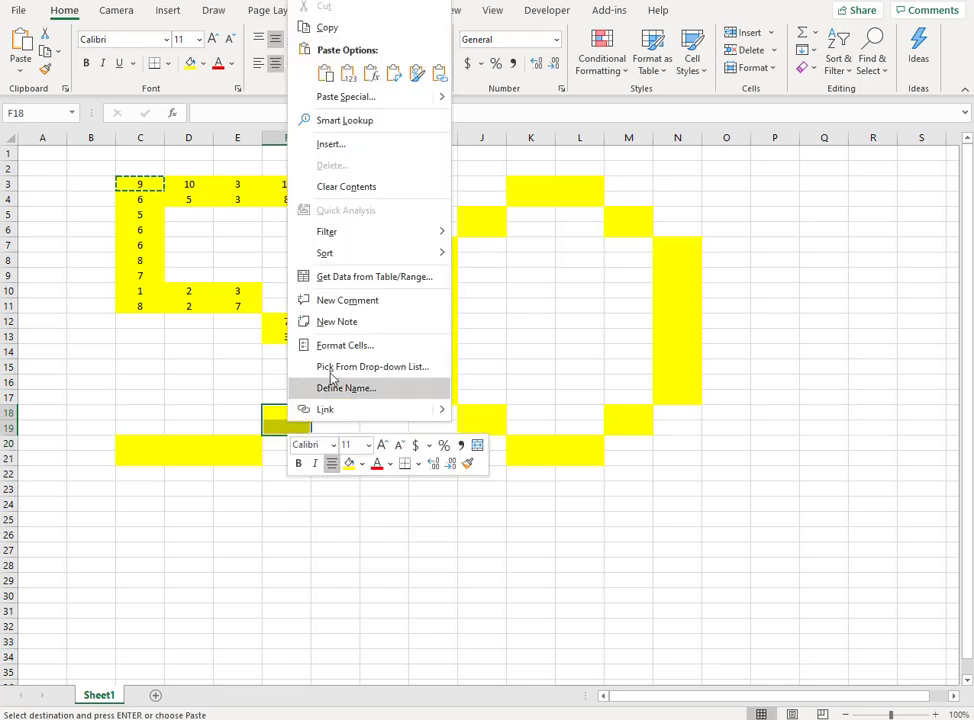
click(325, 73)
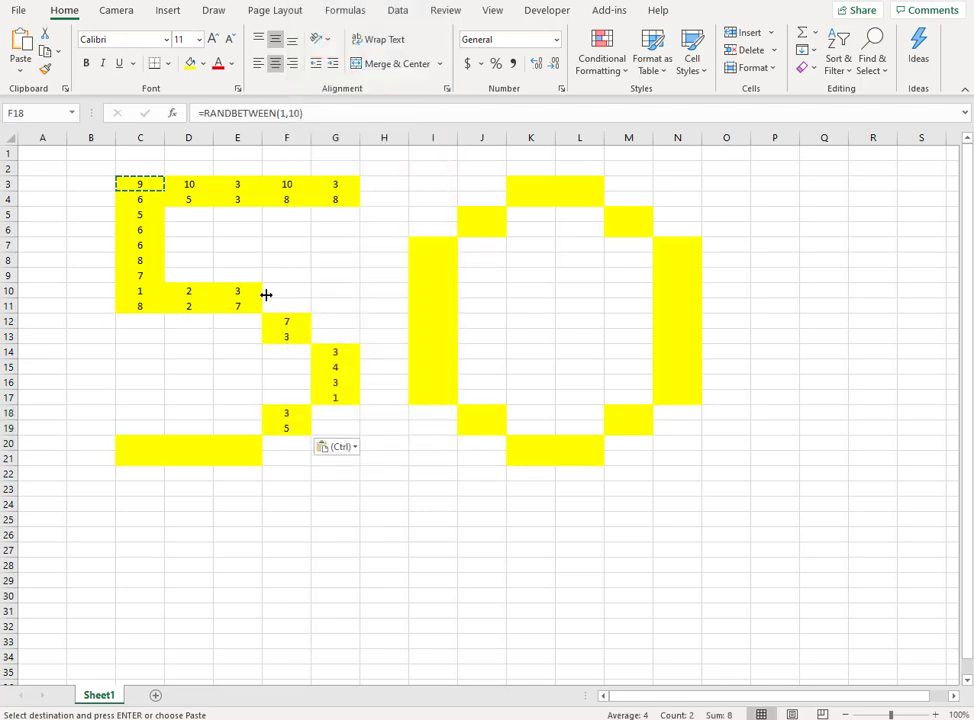
drag(126, 441, 239, 457)
right_click(239, 457)
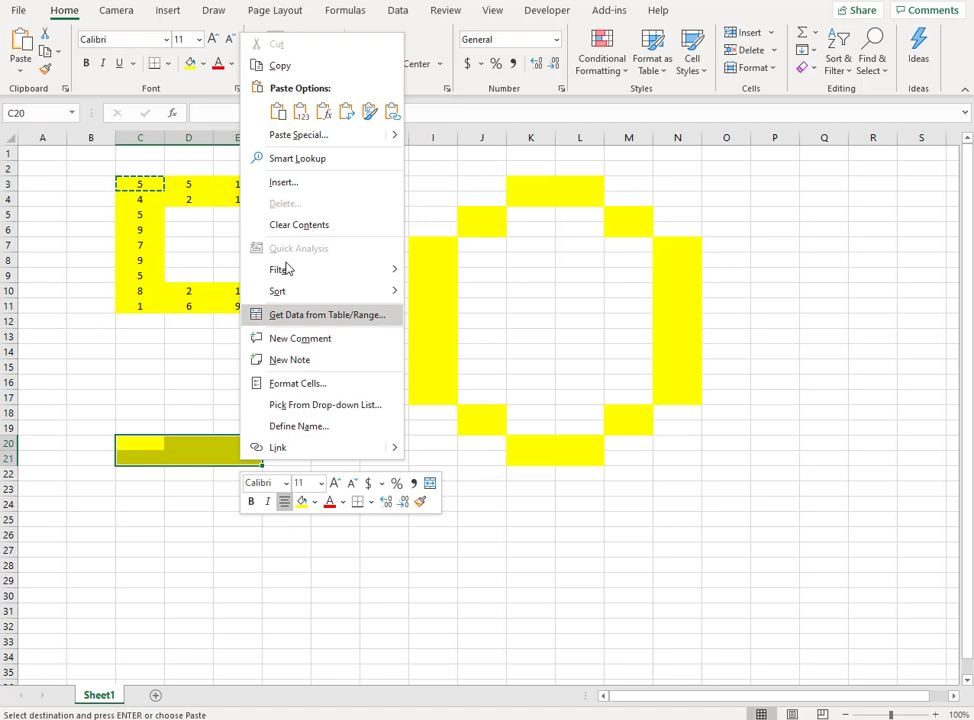
click(276, 116)
- Select all the 0's cells together and paste the formula into them
drag(430, 243, 483, 424)
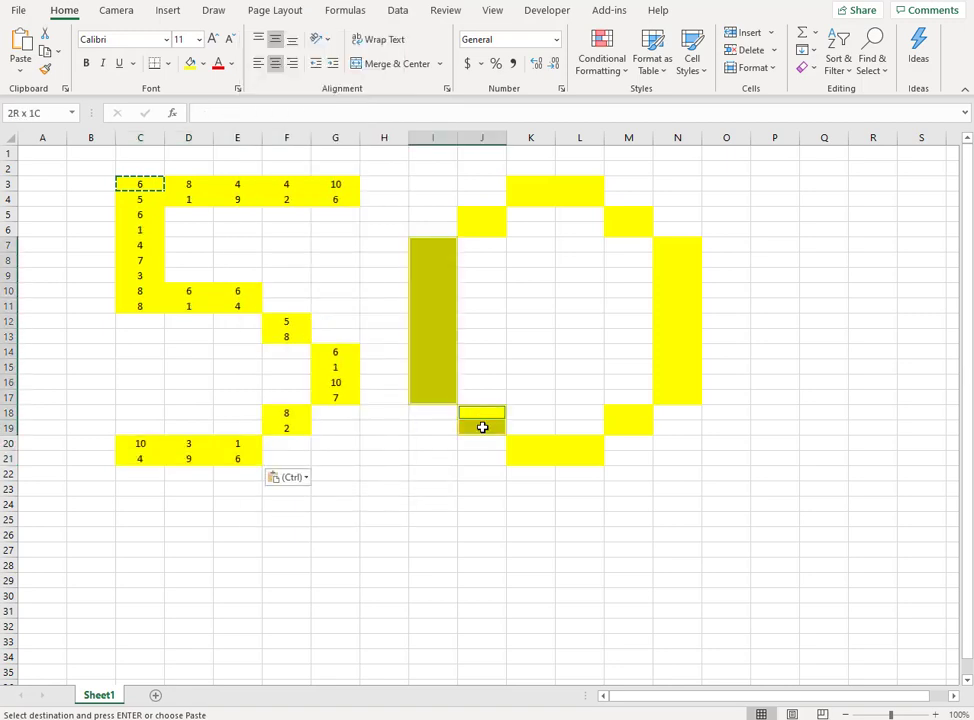
ctrl+drag(539, 441, 572, 457)
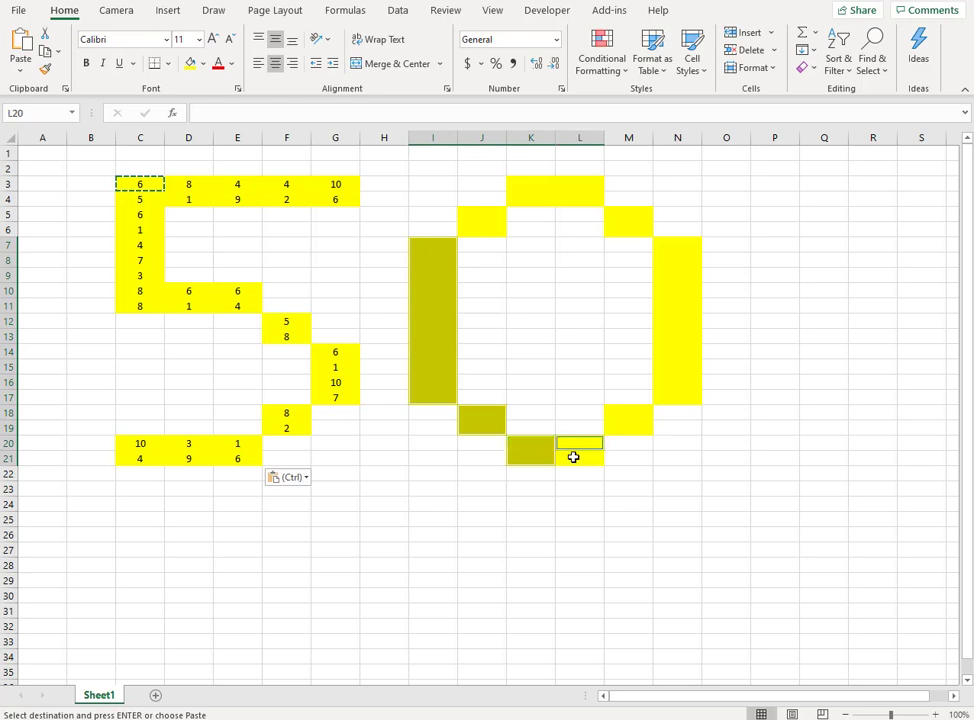
ctrl+drag(639, 405, 639, 424)
ctrl+drag(685, 239, 693, 385)
ctrl+drag(517, 185, 637, 225)
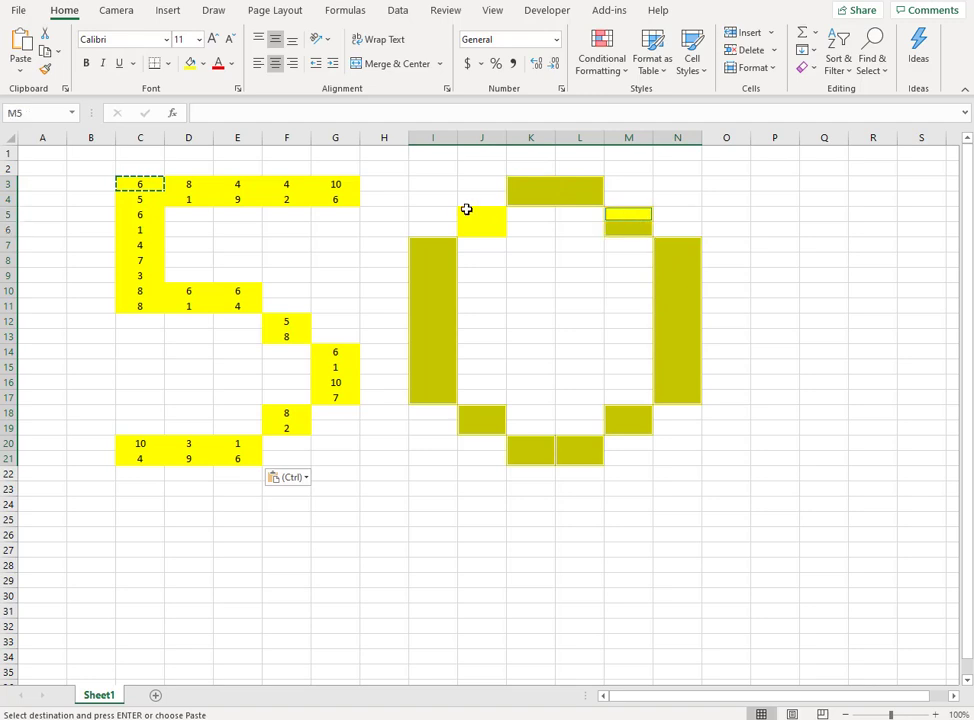
ctrl+drag(465, 211, 494, 228)
right_click(494, 228)
click(530, 309)
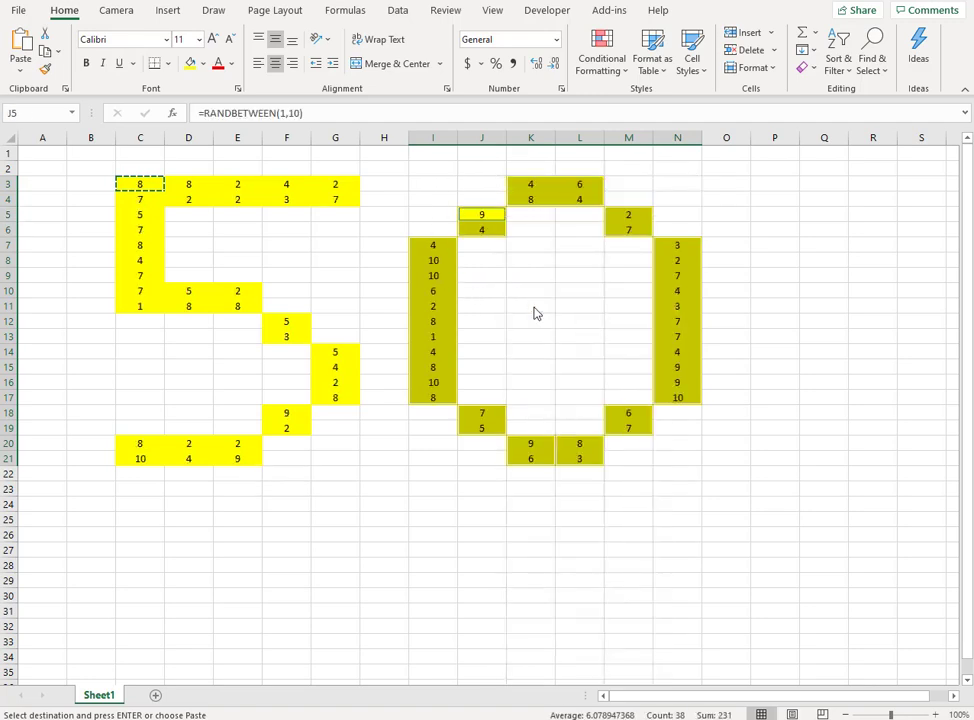
- Select every cell of the 5, starting from C3
click(780, 553)
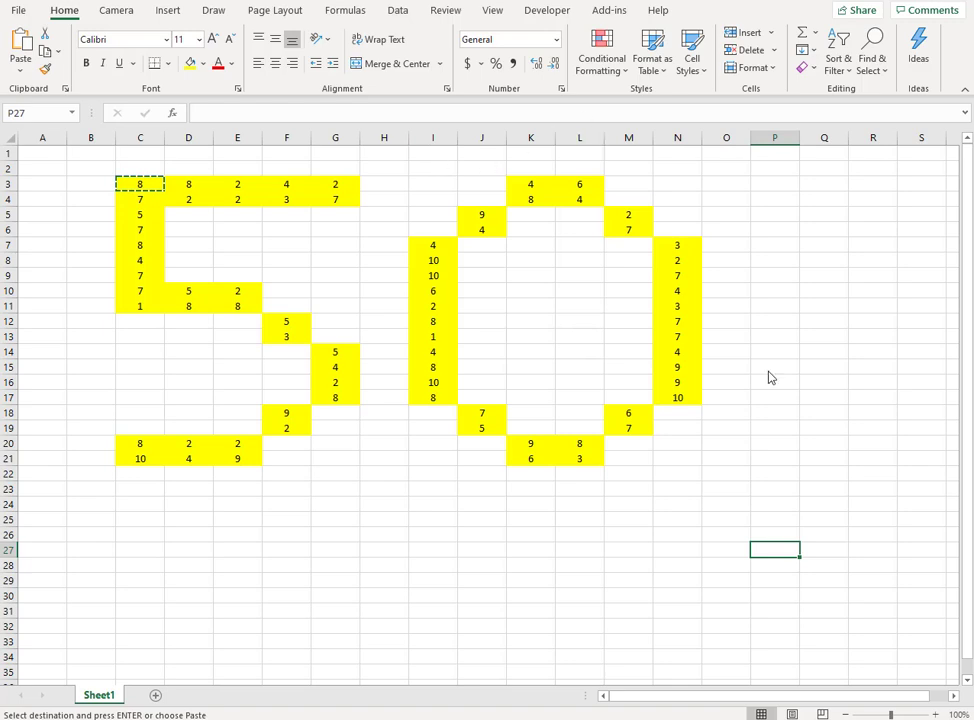
click(142, 186)
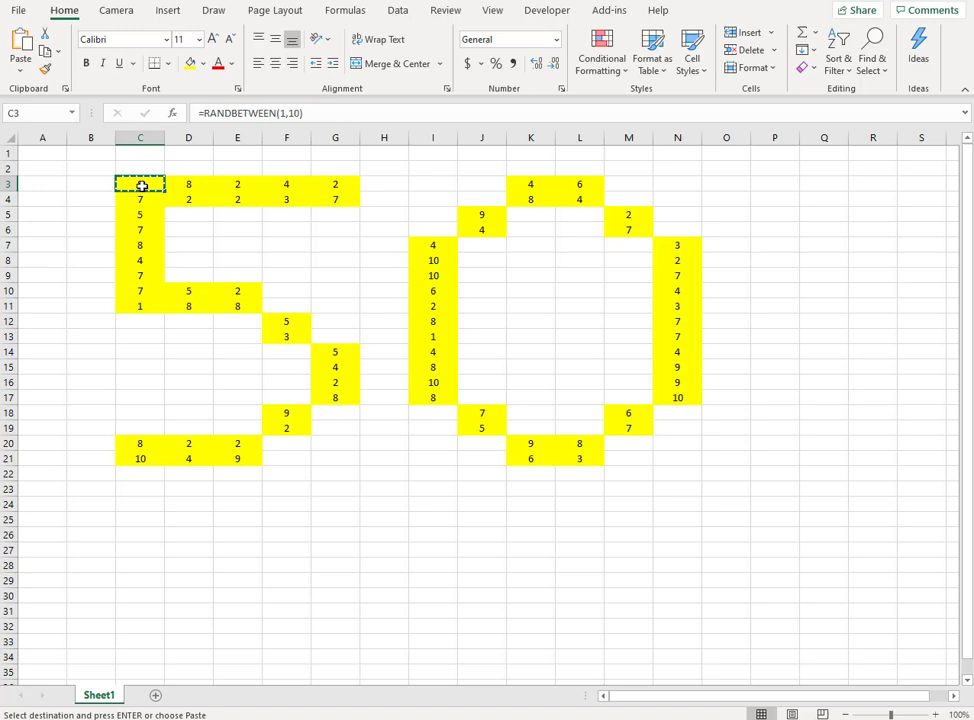
drag(142, 186, 319, 198)
ctrl+click(151, 216)
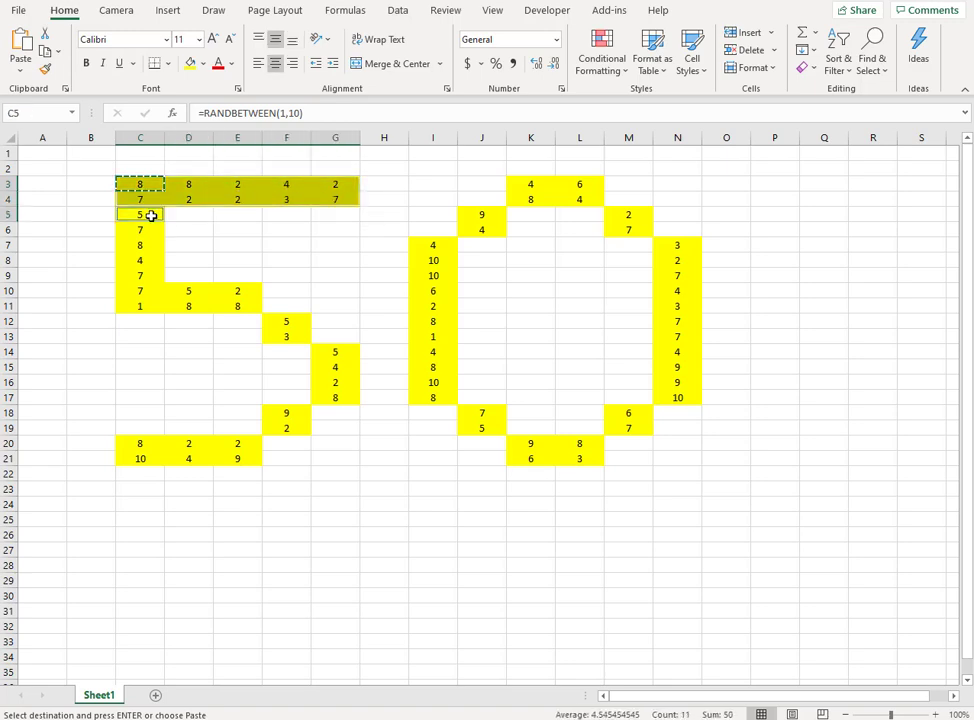
drag(151, 216, 137, 457)
ctrl+click(284, 324)
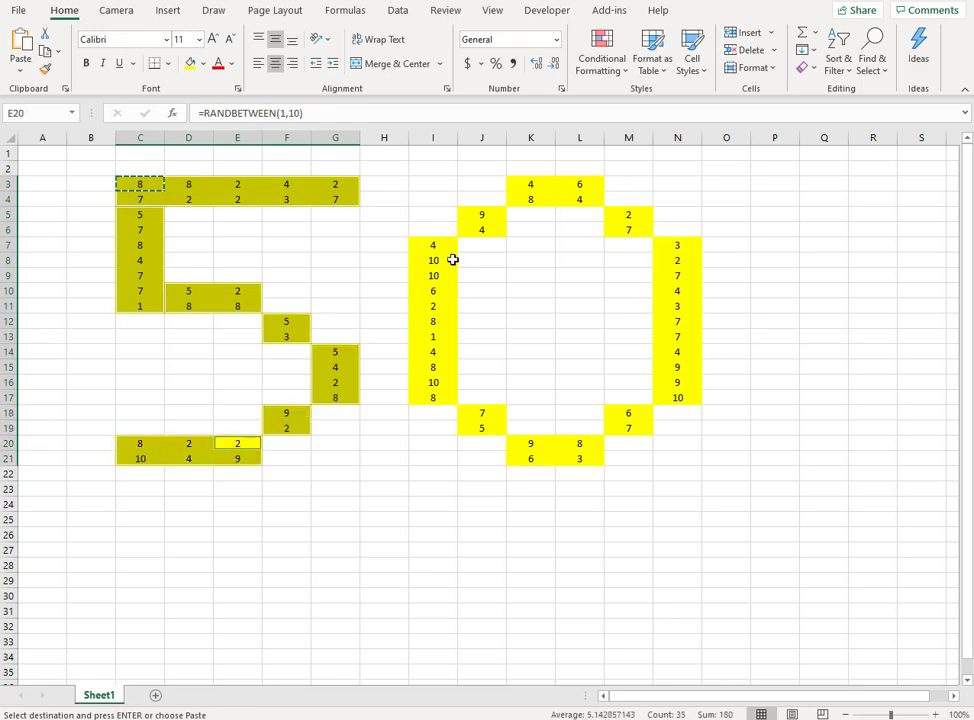
- Add every cell of the 0 to the selection, leaving out empty J4
drag(428, 246, 431, 395)
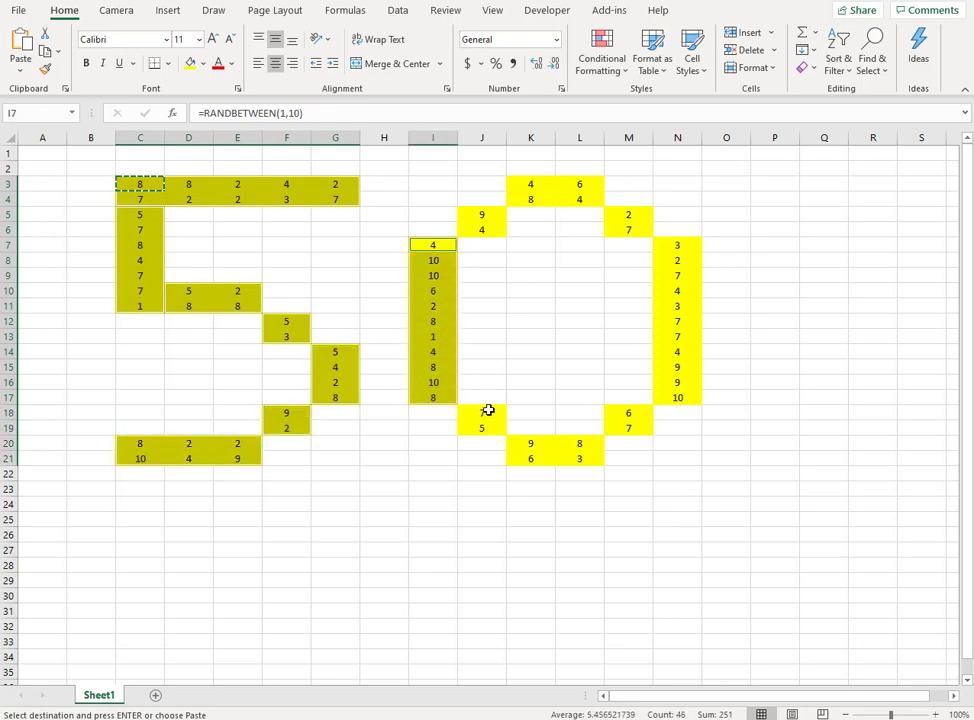
drag(488, 410, 570, 454)
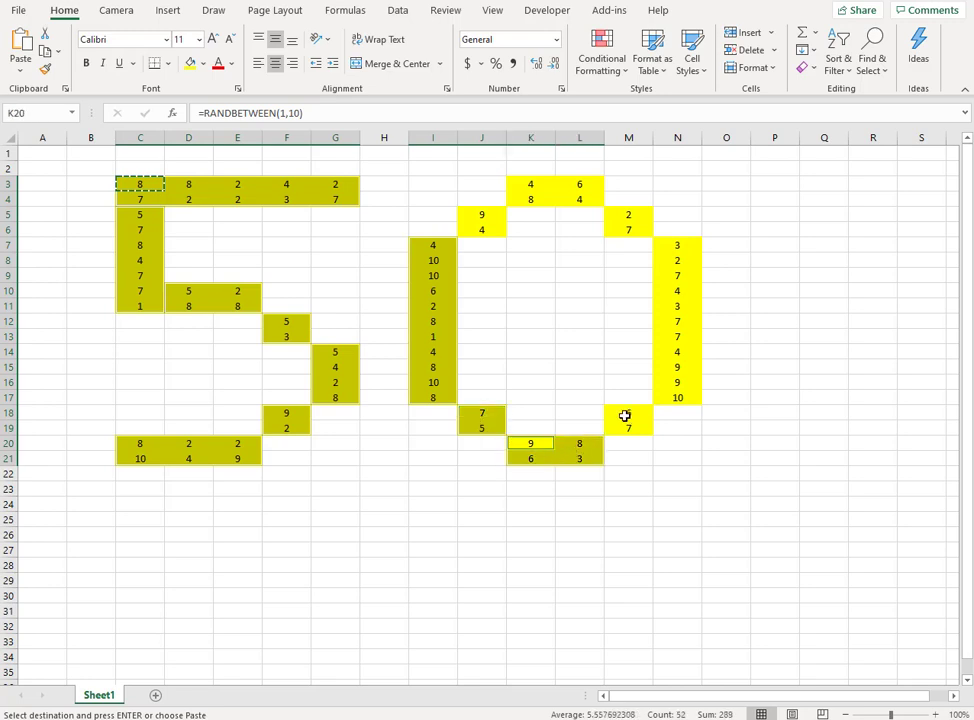
drag(624, 415, 680, 248)
ctrl+drag(620, 212, 621, 231)
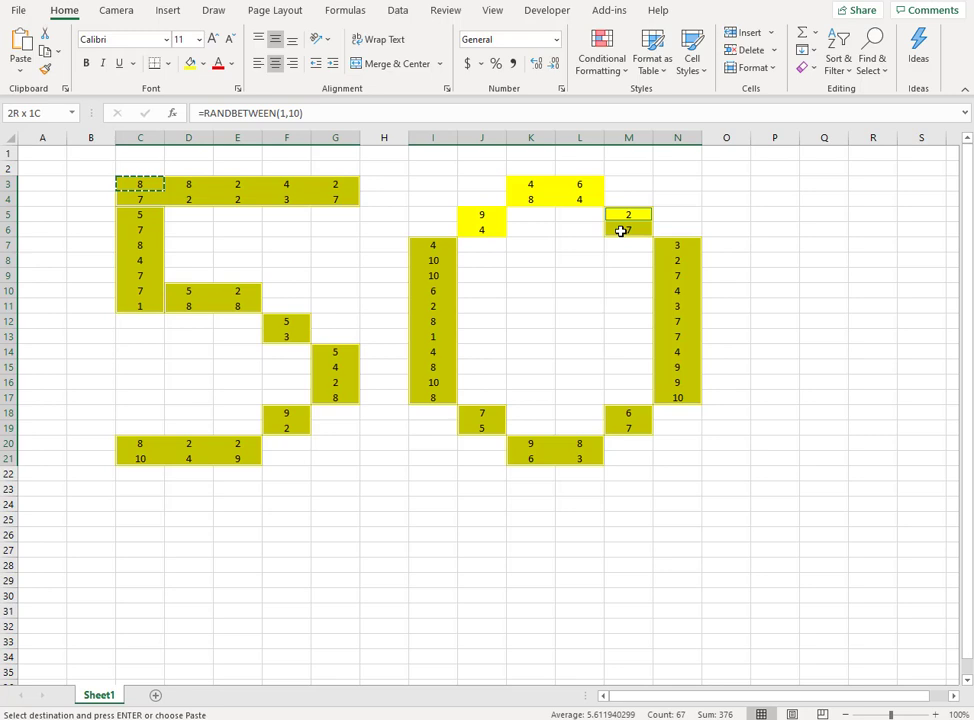
mouse_move(491, 202)
ctrl+mouse_down()
mouse_move(491, 222)
mouse_move(491, 214)
ctrl+mouse_up()
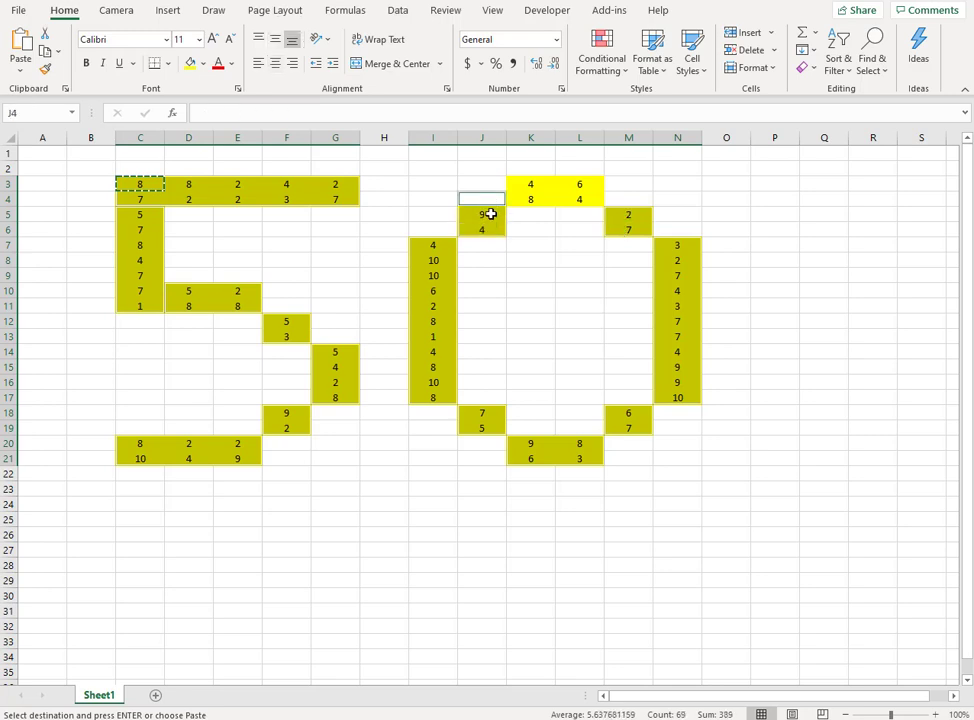
ctrl+click(485, 198)
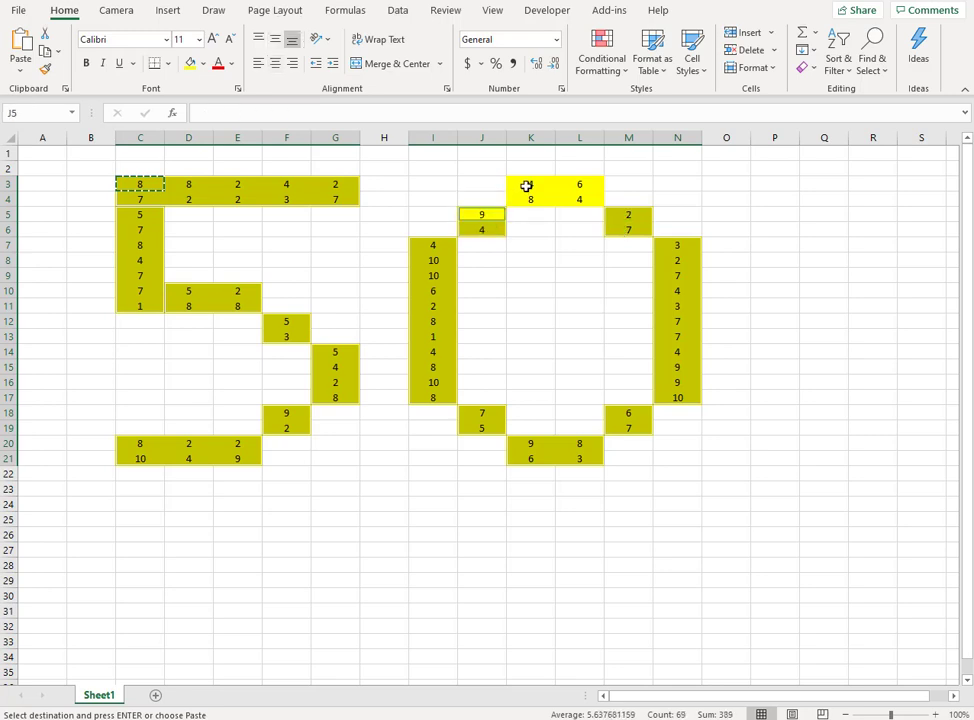
mouse_move(526, 186)
ctrl+mouse_down()
mouse_move(560, 194)
mouse_move(545, 184)
ctrl+mouse_up()
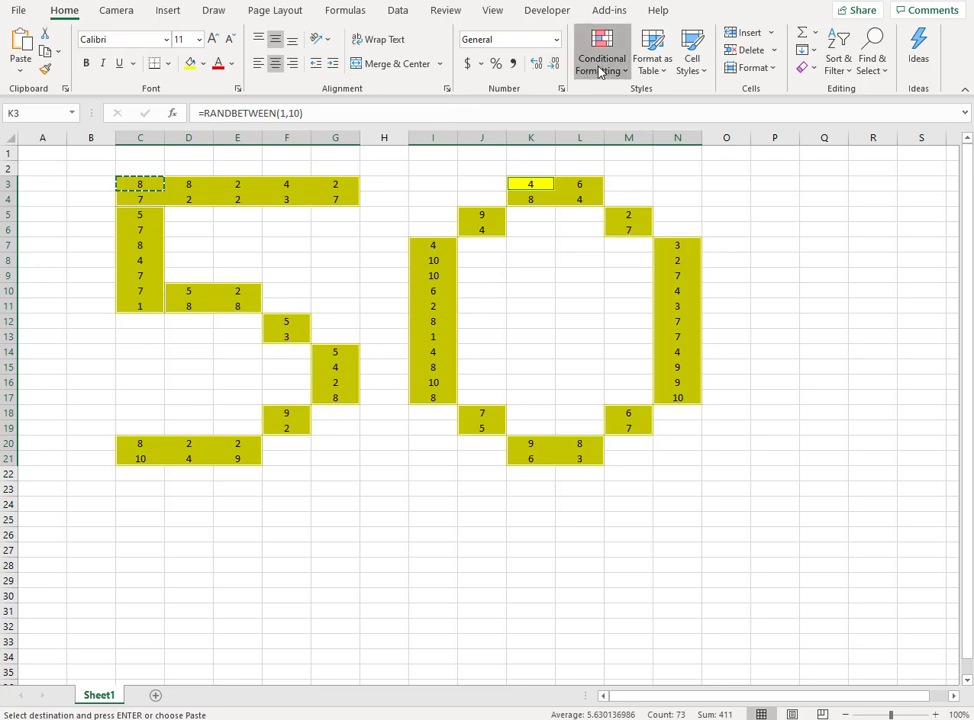
- Apply the 3 Traffic Lights (Unrimmed) icon set to the 50's cells
click(600, 72)
mouse_move(645, 250)
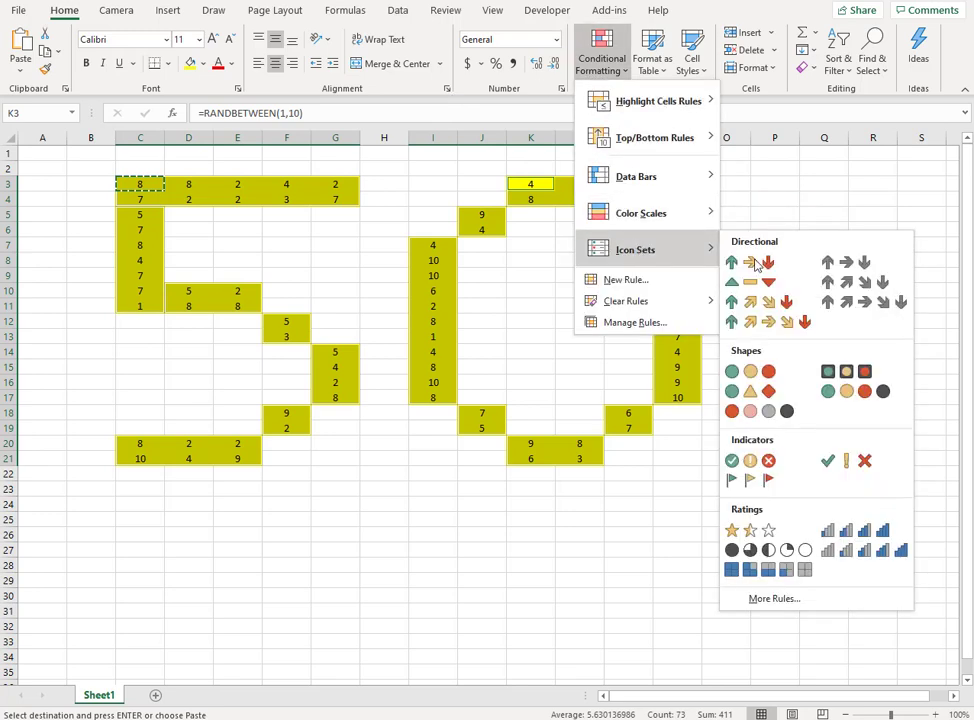
click(757, 373)
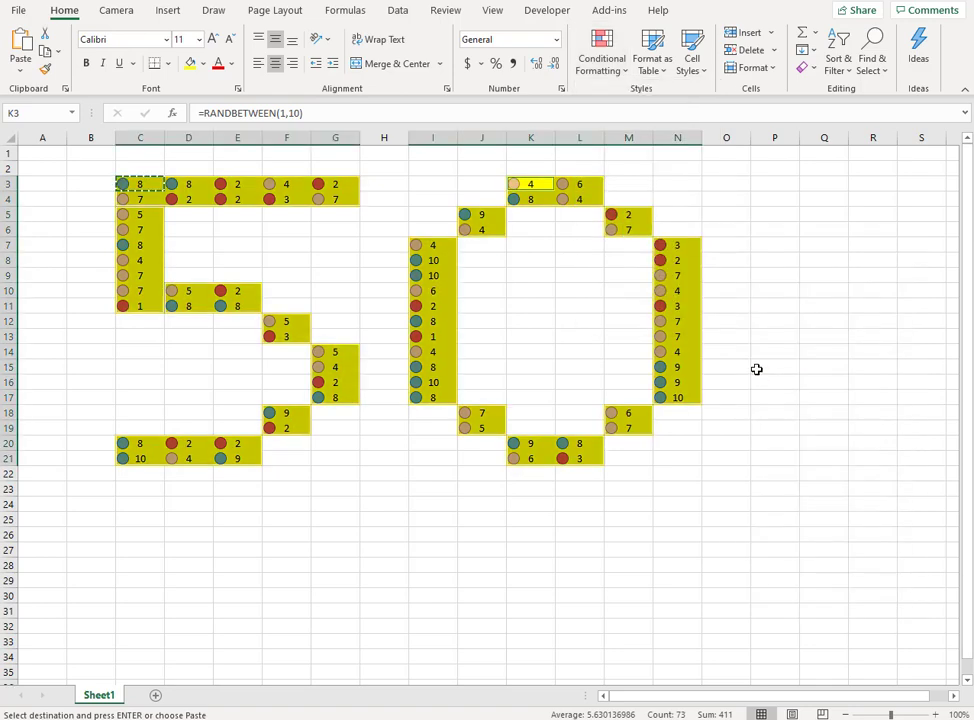
click(612, 70)
mouse_move(622, 217)
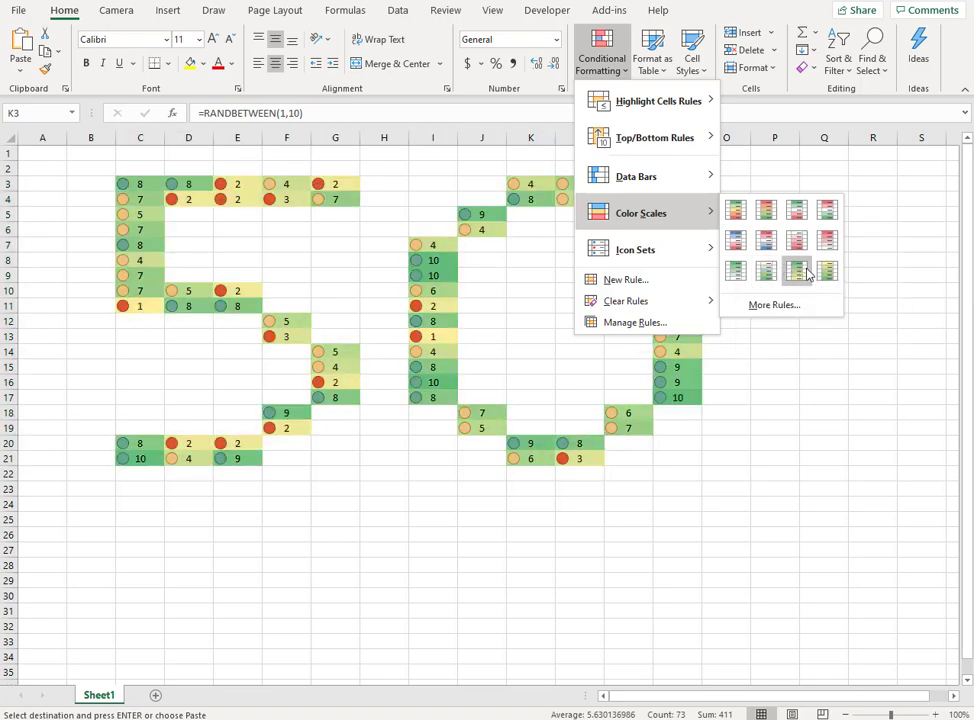
- Apply the Green - Yellow - Red Color Scale to the 50's cells
click(734, 214)
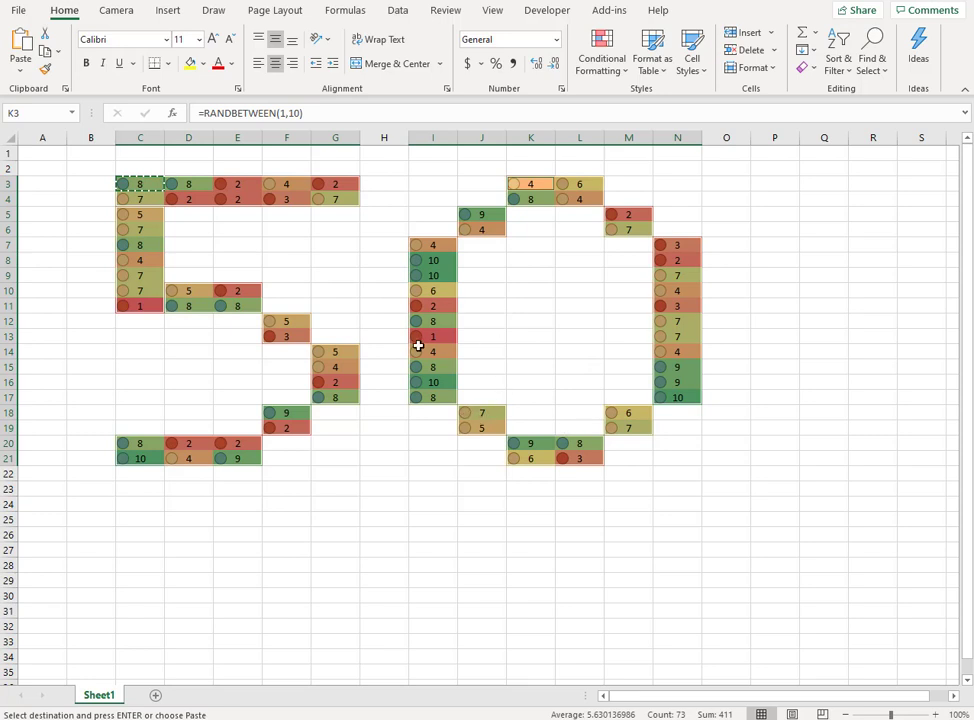
- Edit the Icon Set rule in Manage Rules to Show Icon Only
click(622, 72)
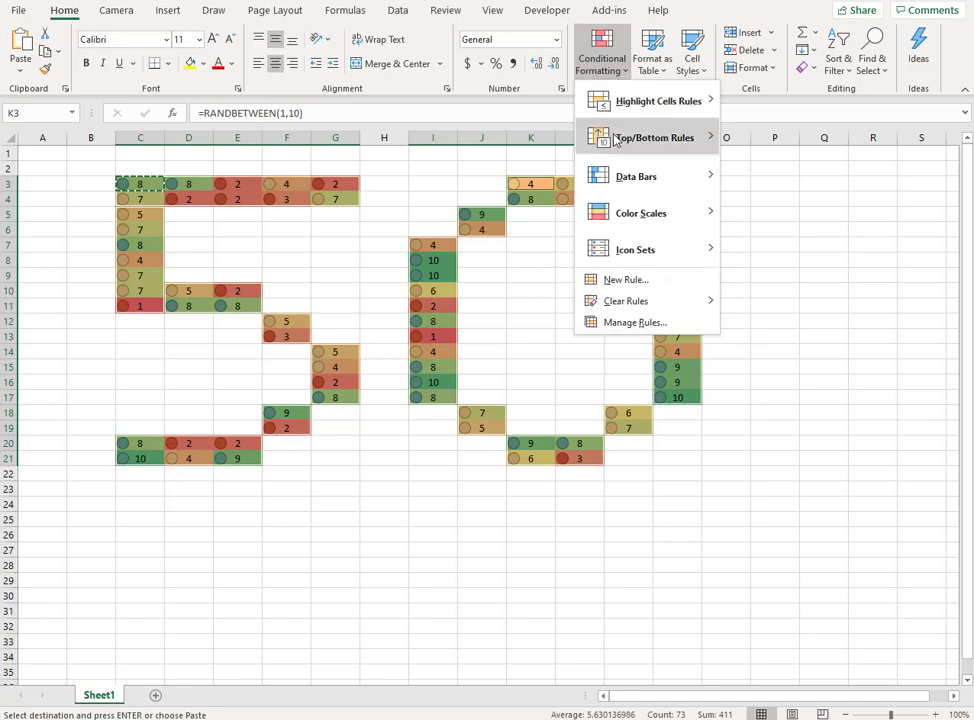
click(626, 325)
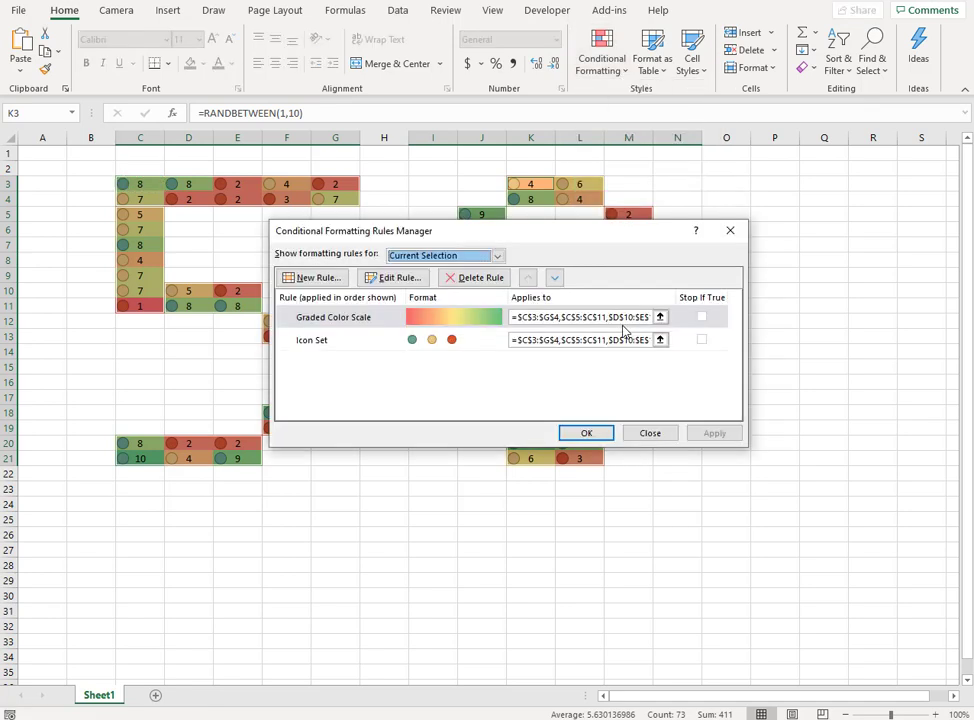
click(468, 342)
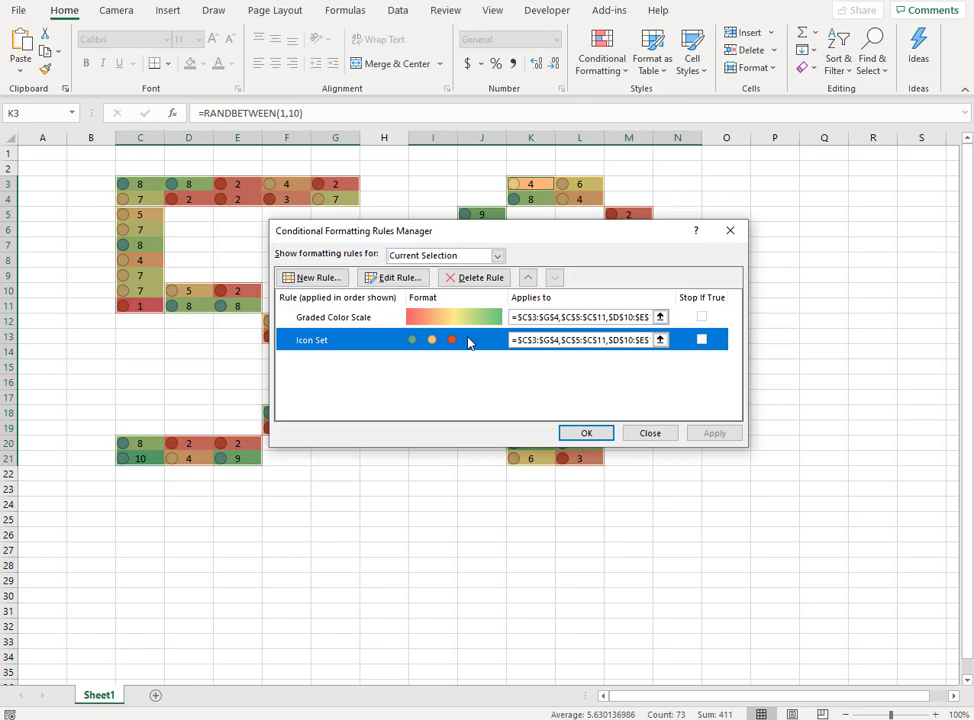
click(390, 279)
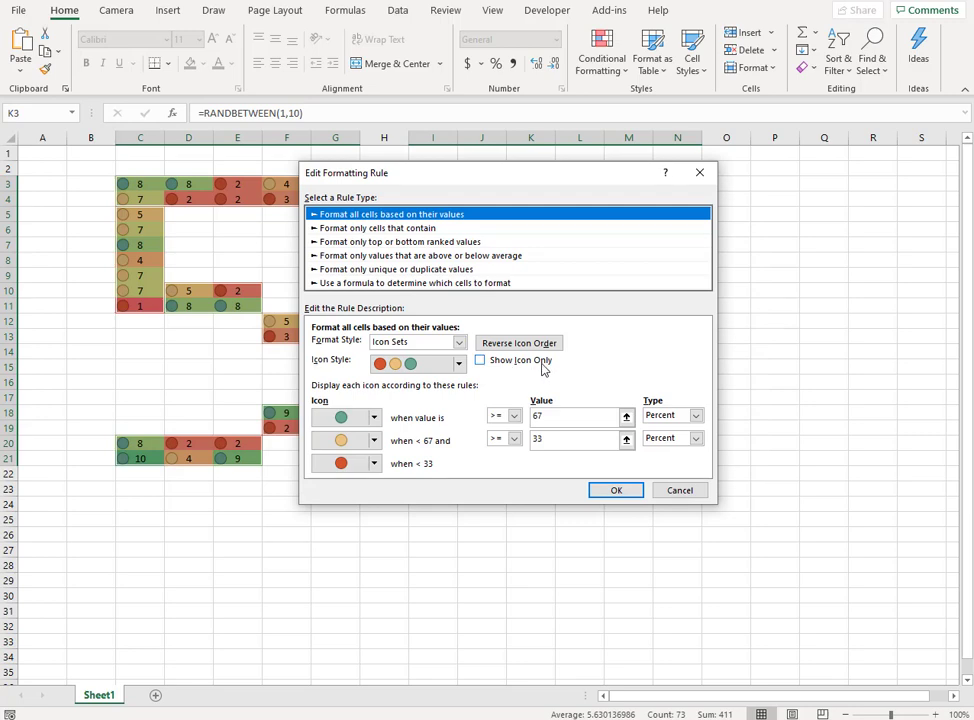
click(481, 361)
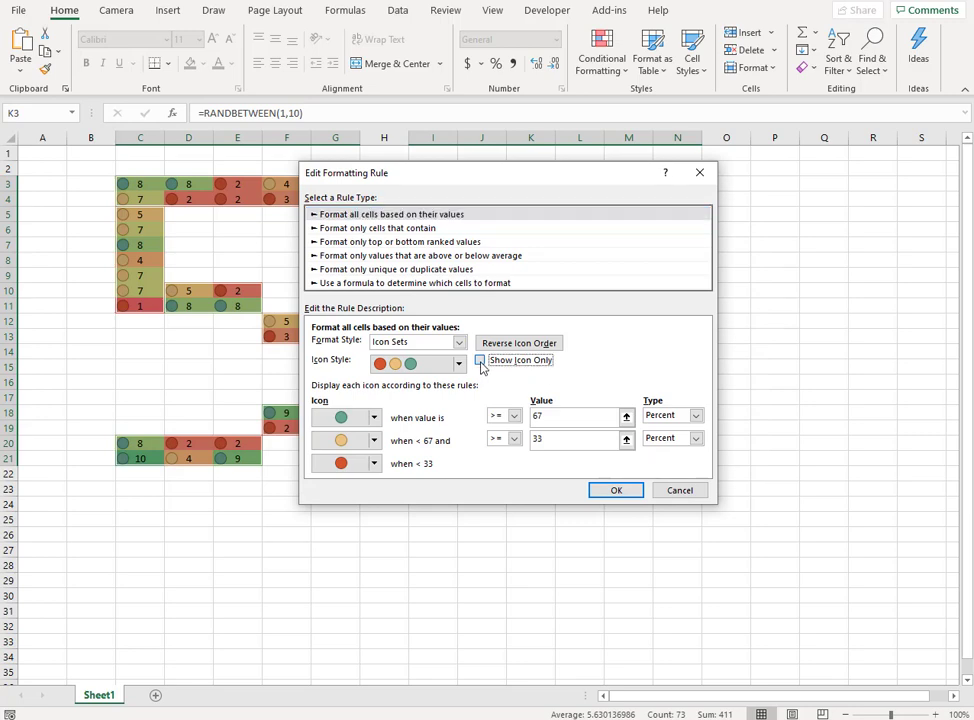
click(612, 490)
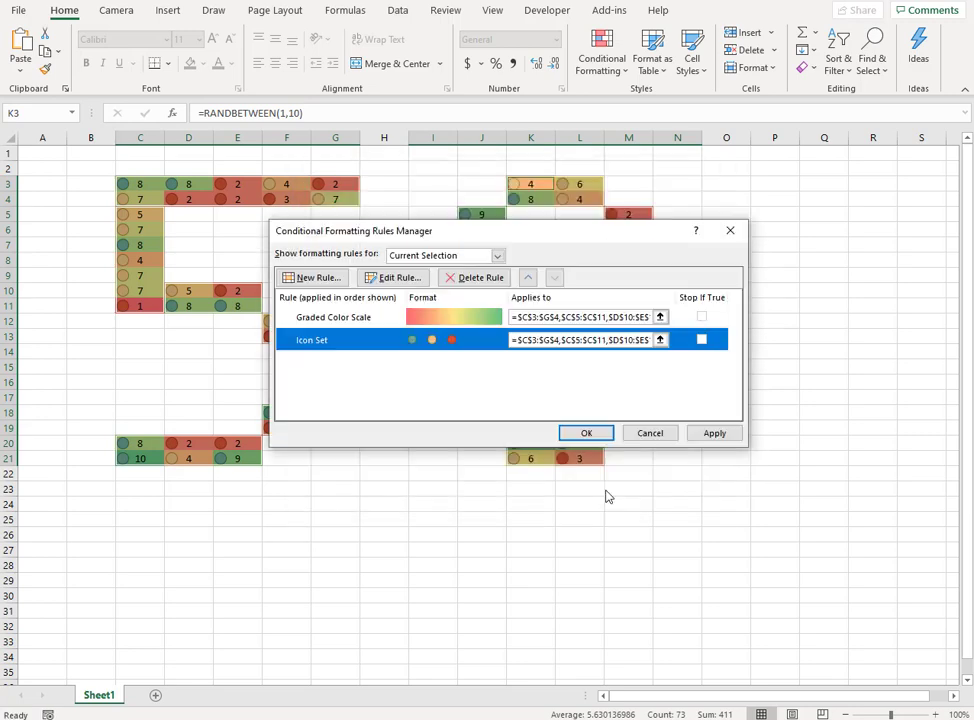
click(572, 438)
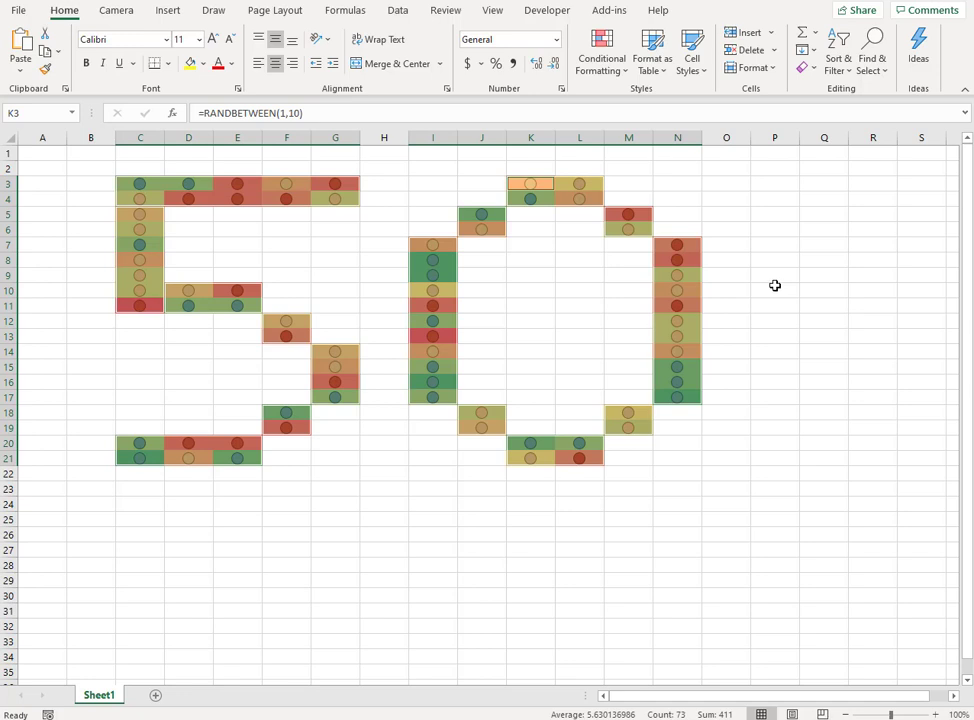
- Deselect the 50's cells by clicking an empty cell
click(775, 286)
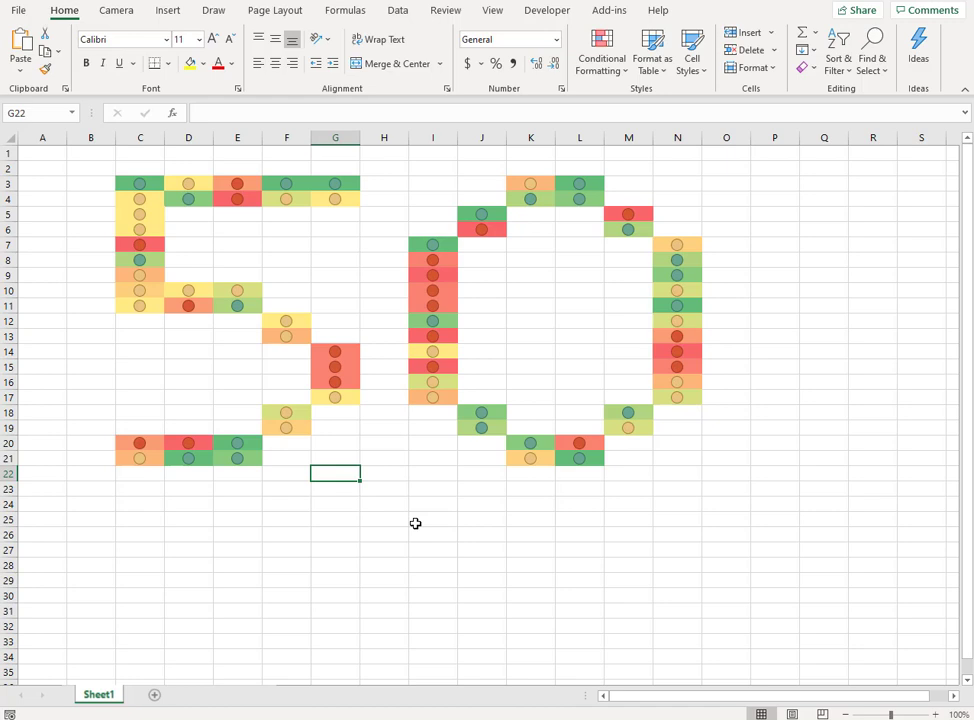
- Draw an ActiveX Image control from the Developer tab below the 50, across rows 25–29
click(547, 12)
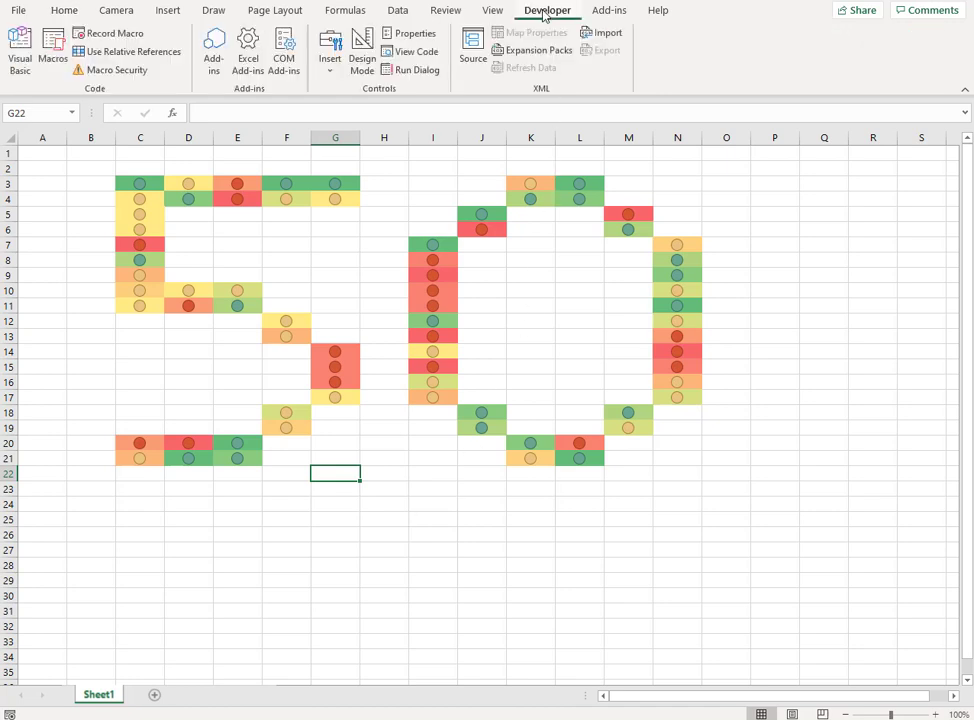
click(329, 66)
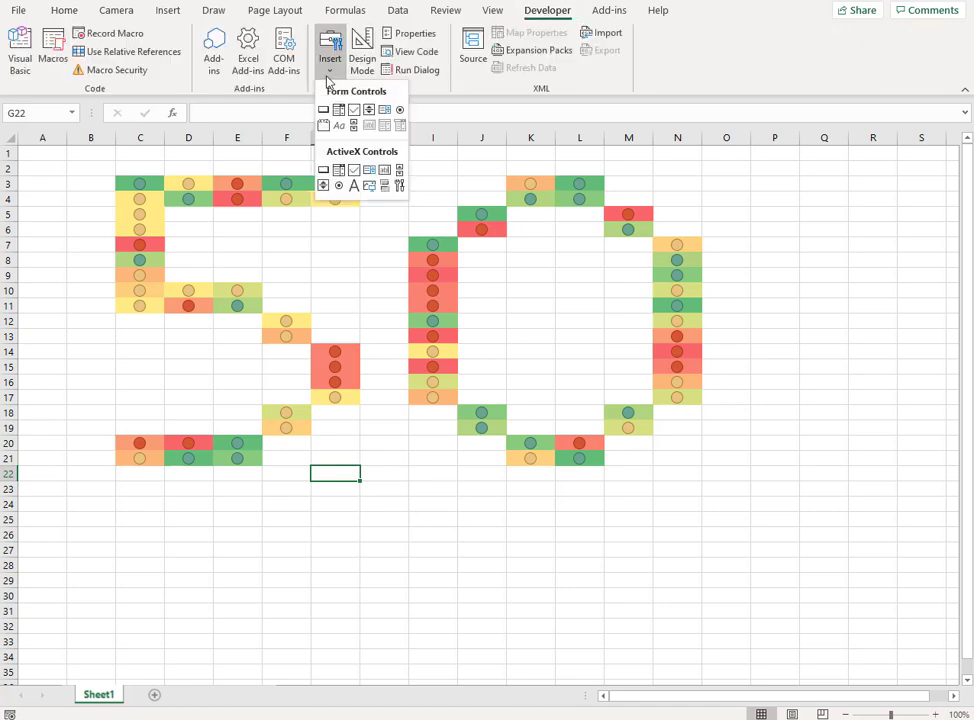
click(373, 189)
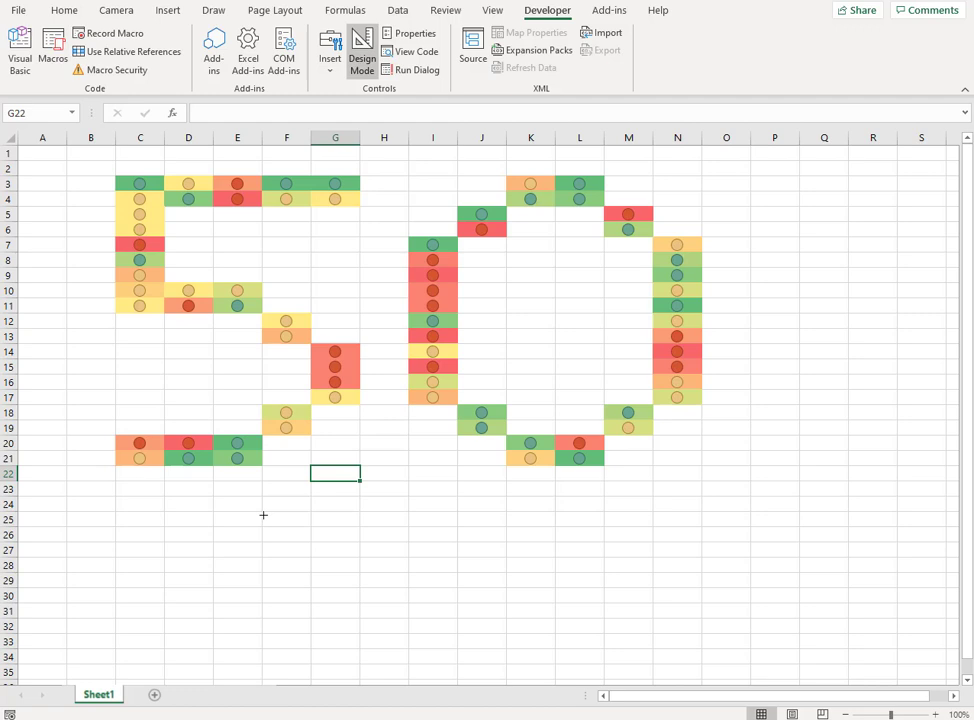
drag(263, 515, 555, 577)
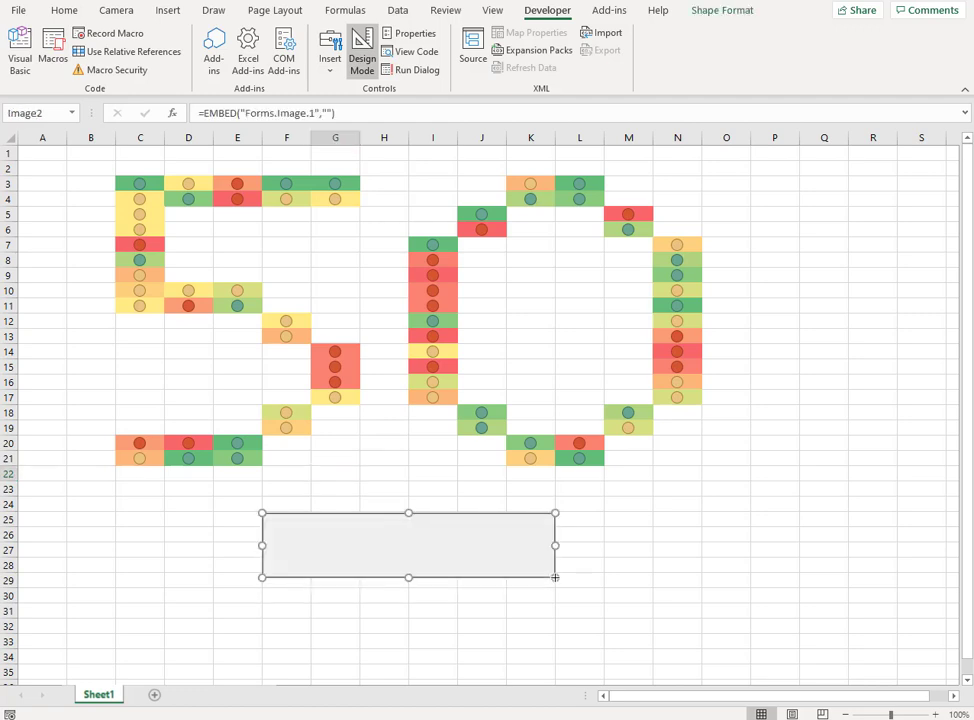
- Set Image2's Picture property to the EXCELIBUR bitmap in its Properties window
right_click(503, 545)
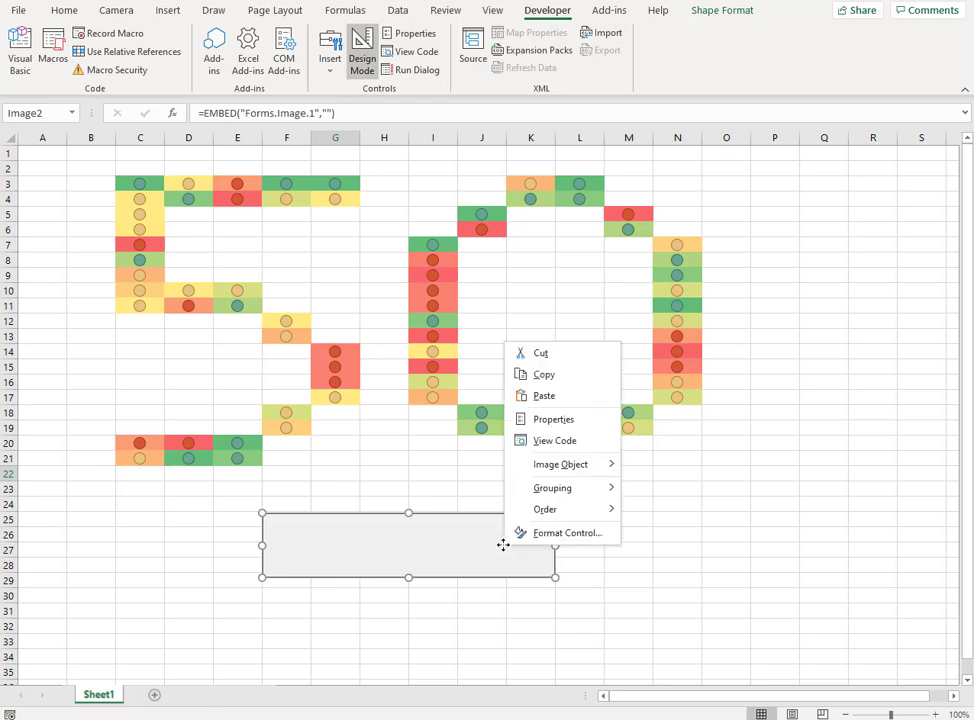
click(539, 421)
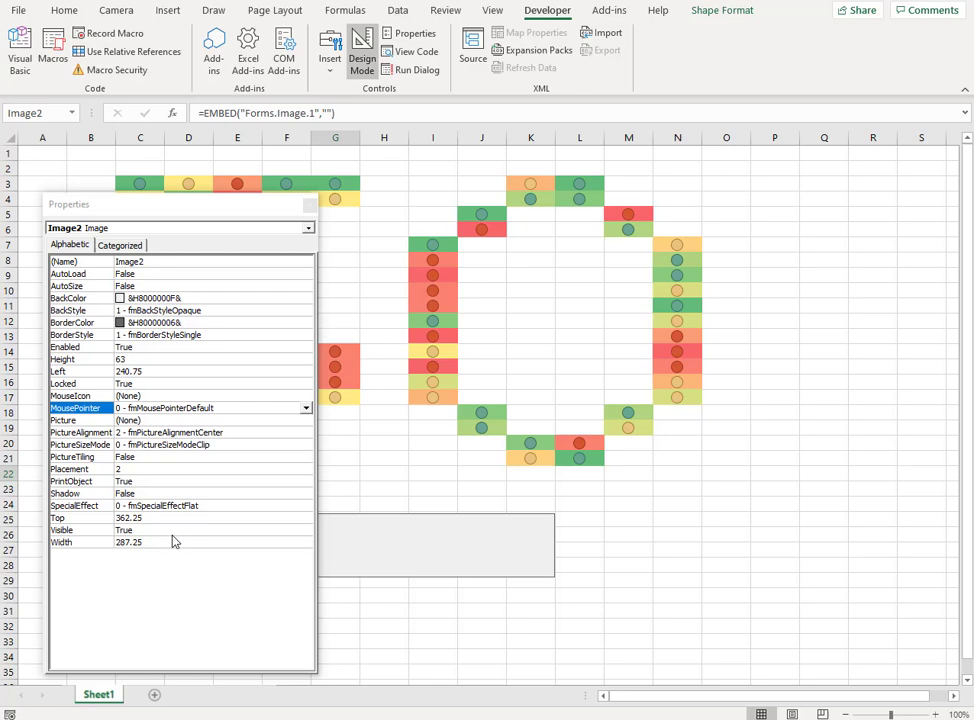
click(135, 247)
click(185, 555)
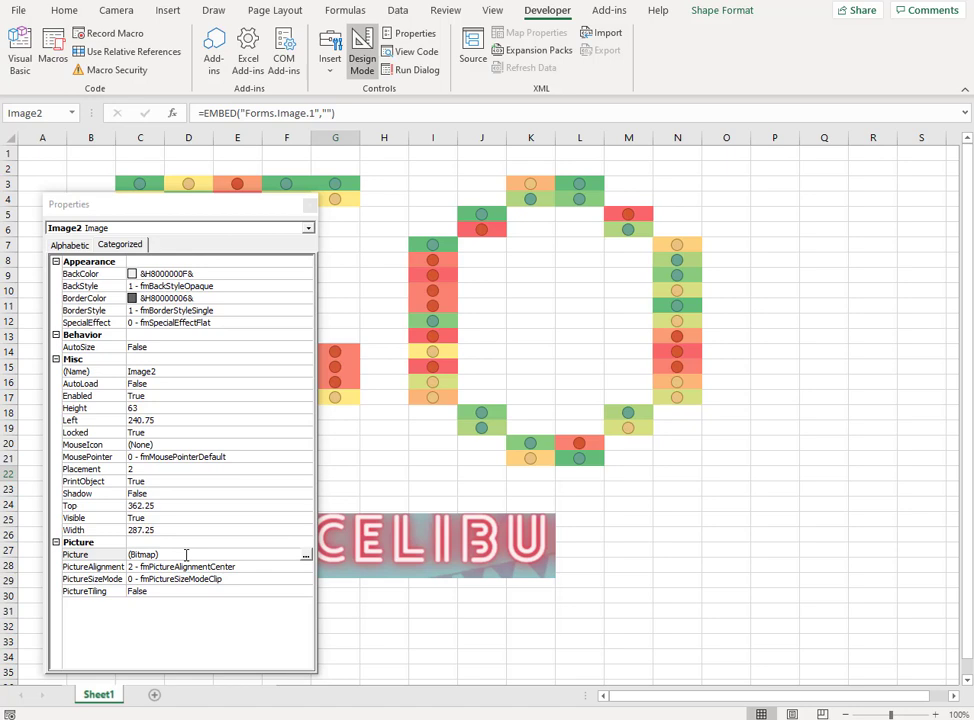
- Resize and move the image so the full EXCELIBUR banner fits rows 24–33 under the 50
click(309, 204)
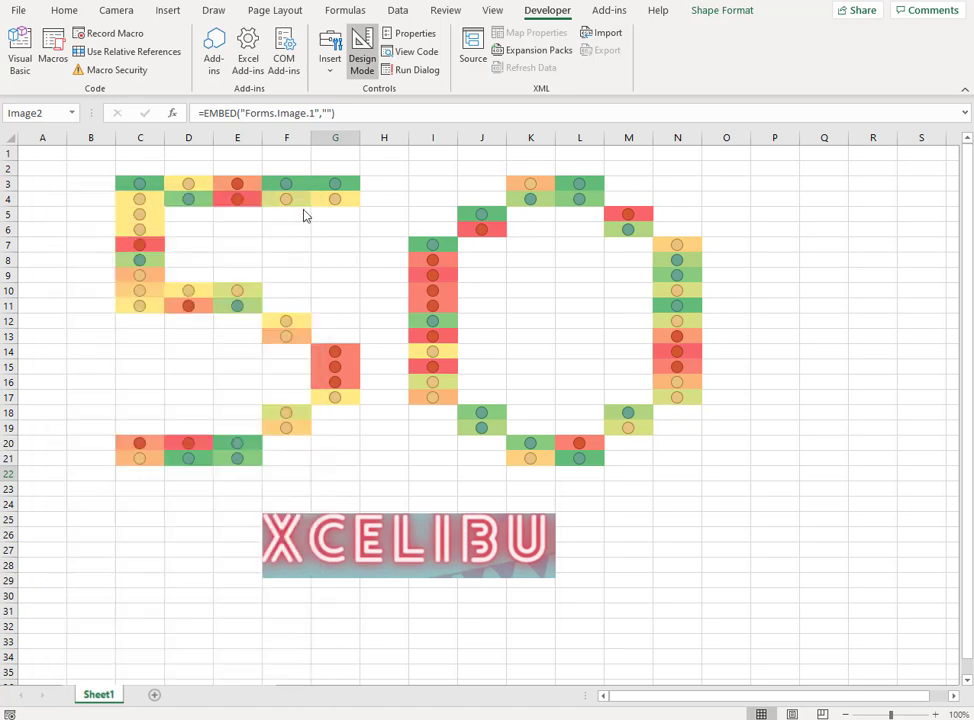
click(555, 558)
drag(557, 546, 635, 546)
drag(448, 512, 447, 481)
drag(446, 577, 449, 626)
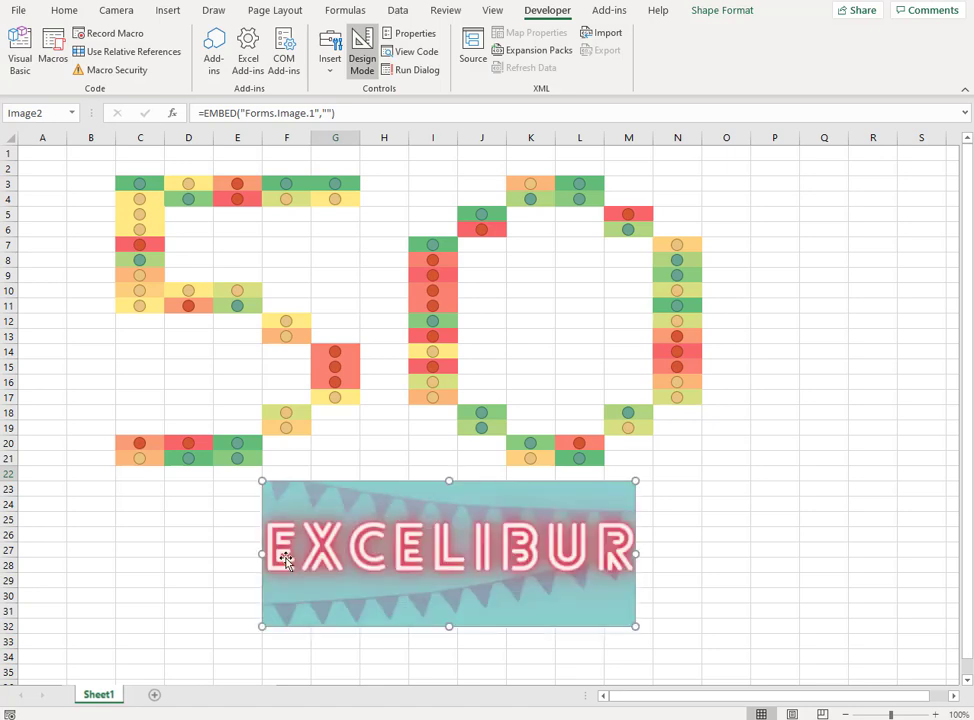
drag(260, 554, 224, 559)
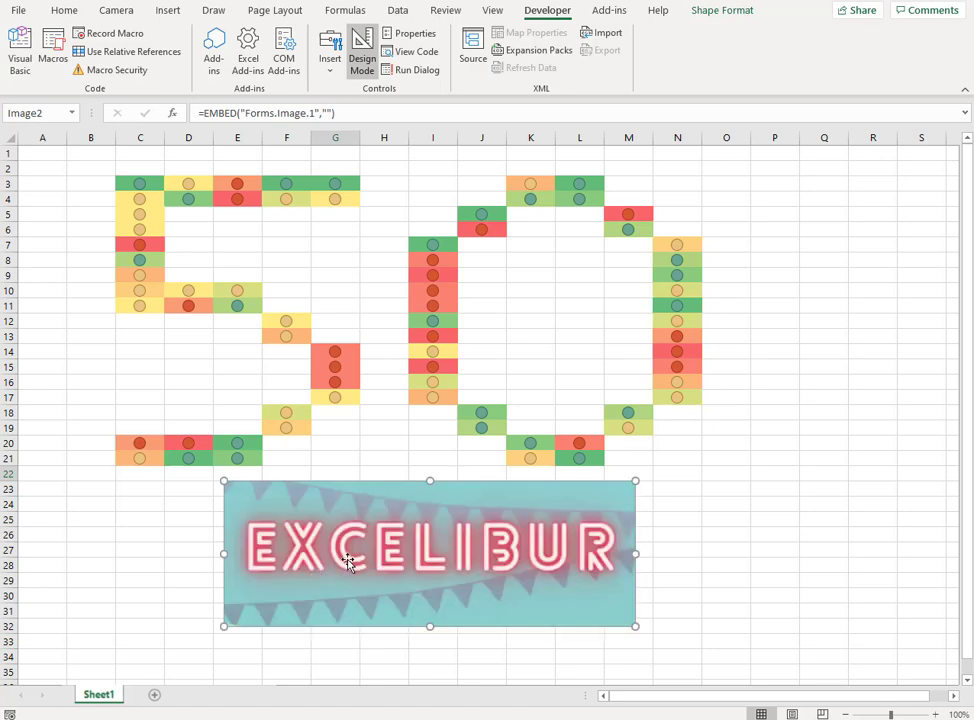
drag(348, 562, 316, 576)
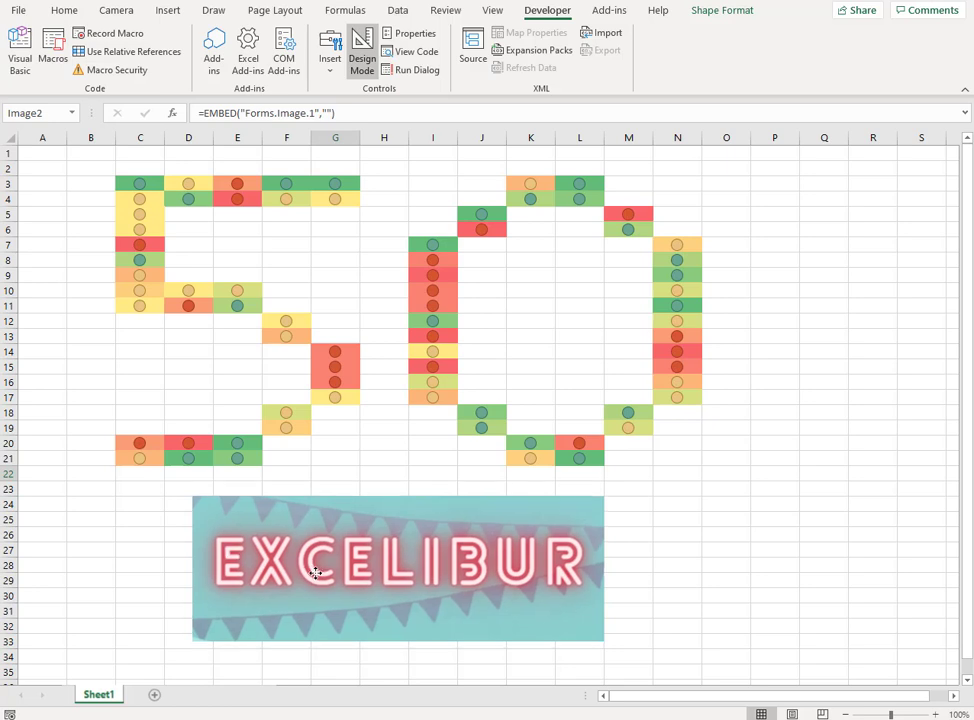
click(337, 576)
click(711, 563)
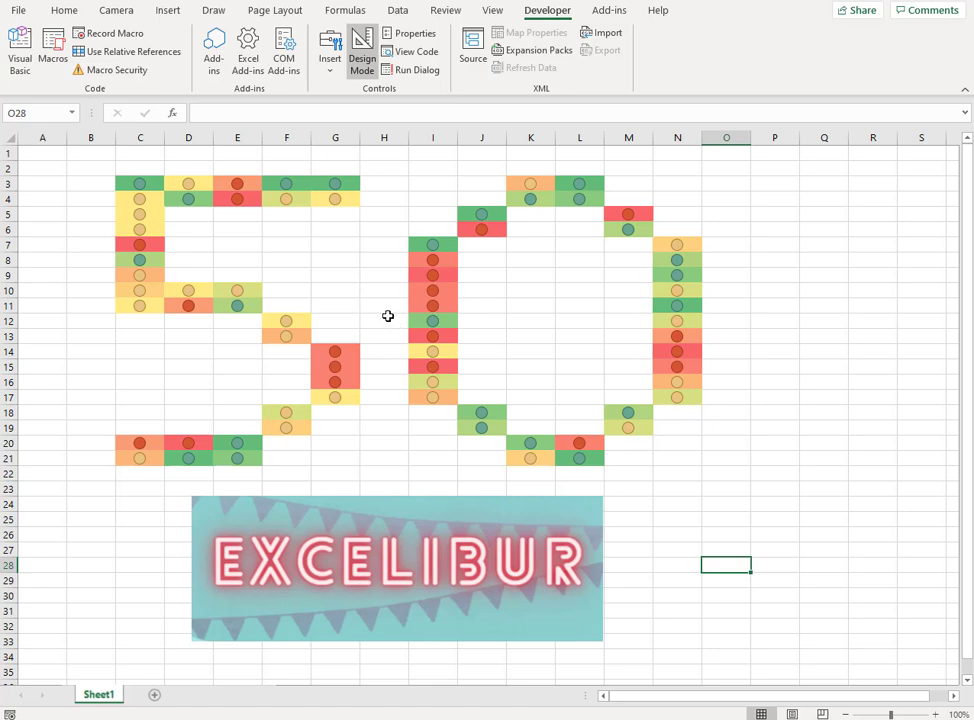
click(383, 543)
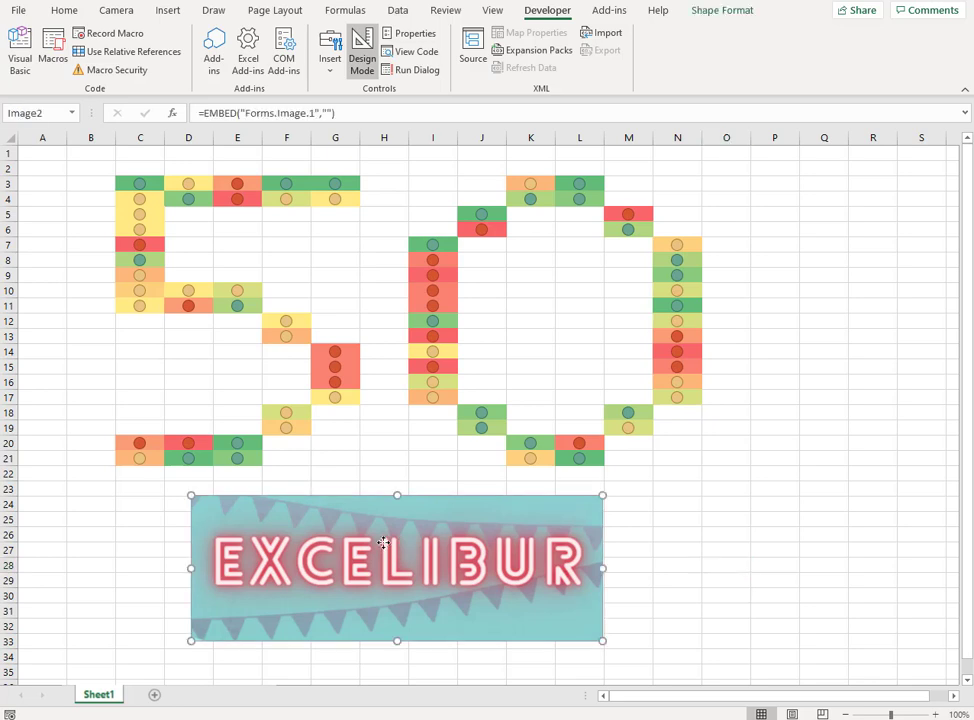
- Open the EXCELIBUR image's code module and pick the MouseMove event from the procedure list
right_click(383, 543)
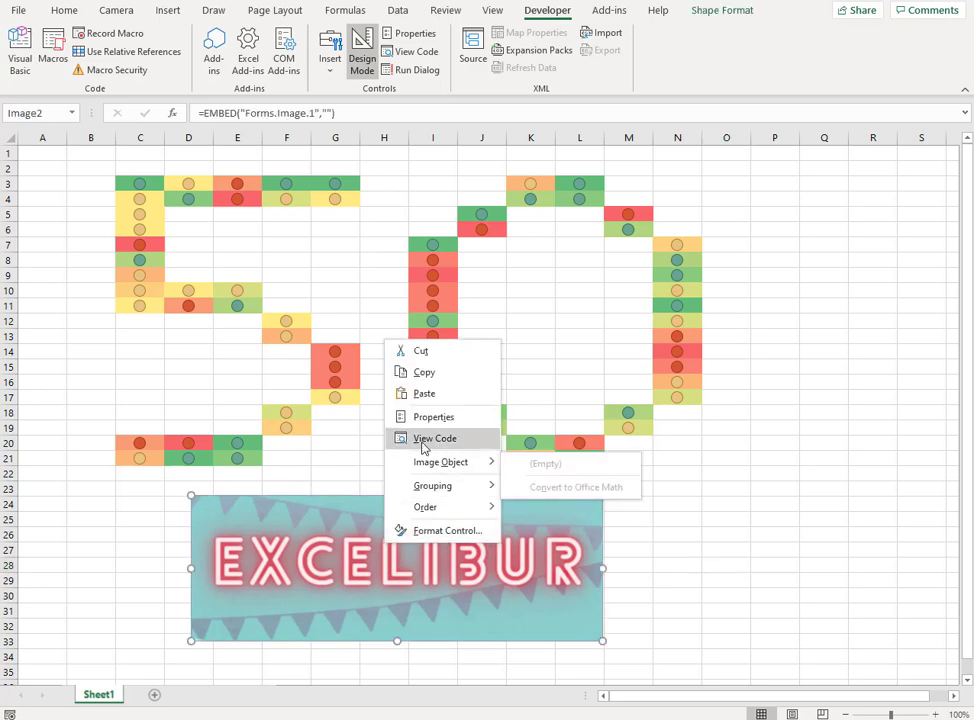
click(422, 447)
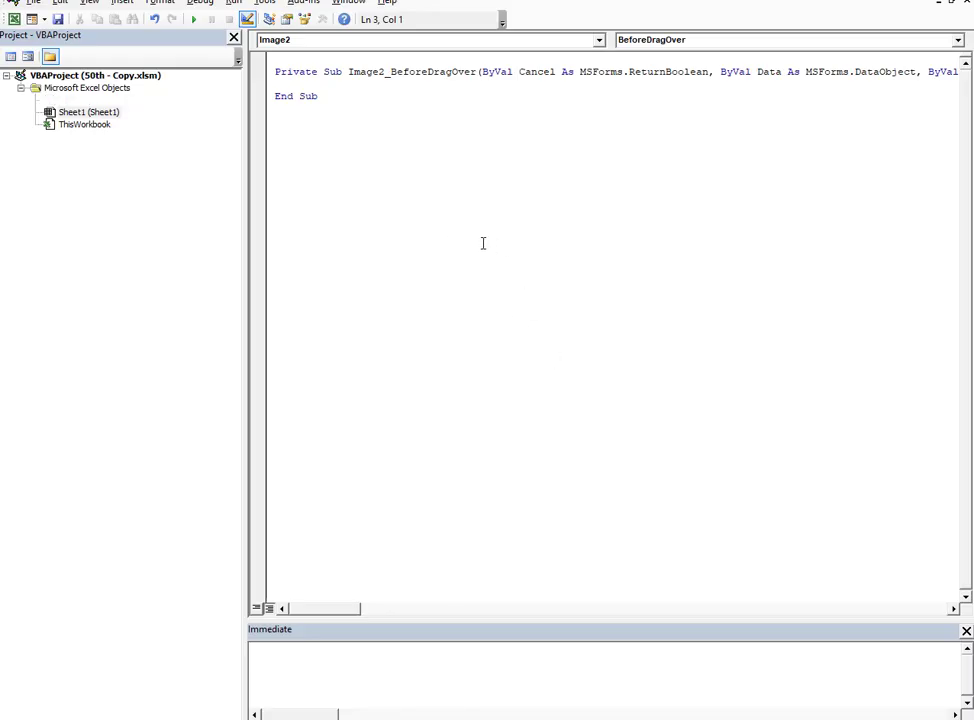
key(ctrl+Home)
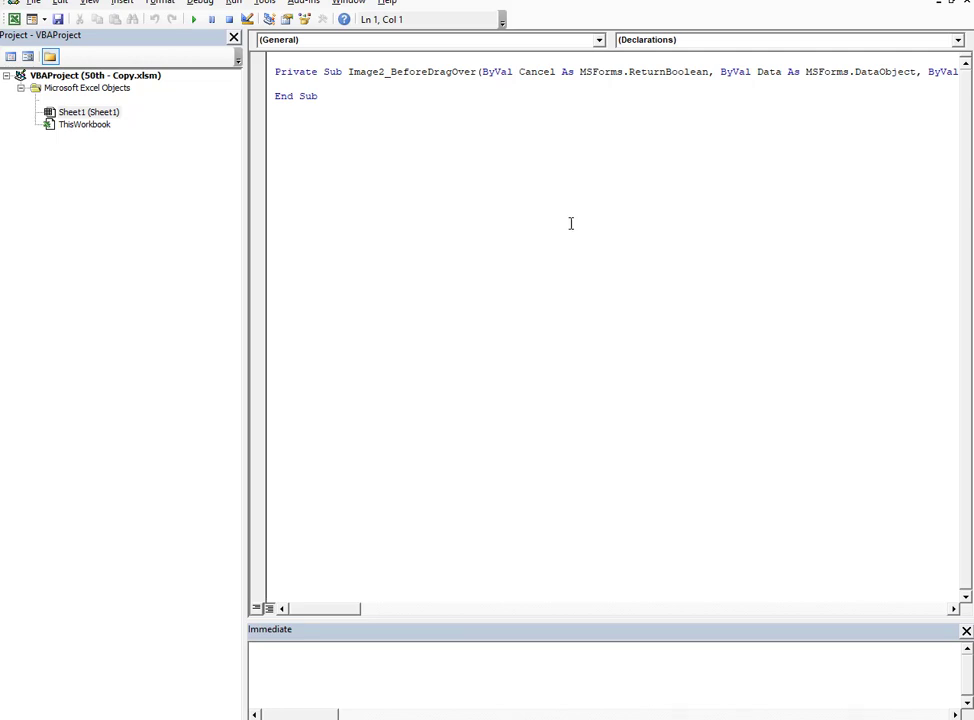
click(428, 87)
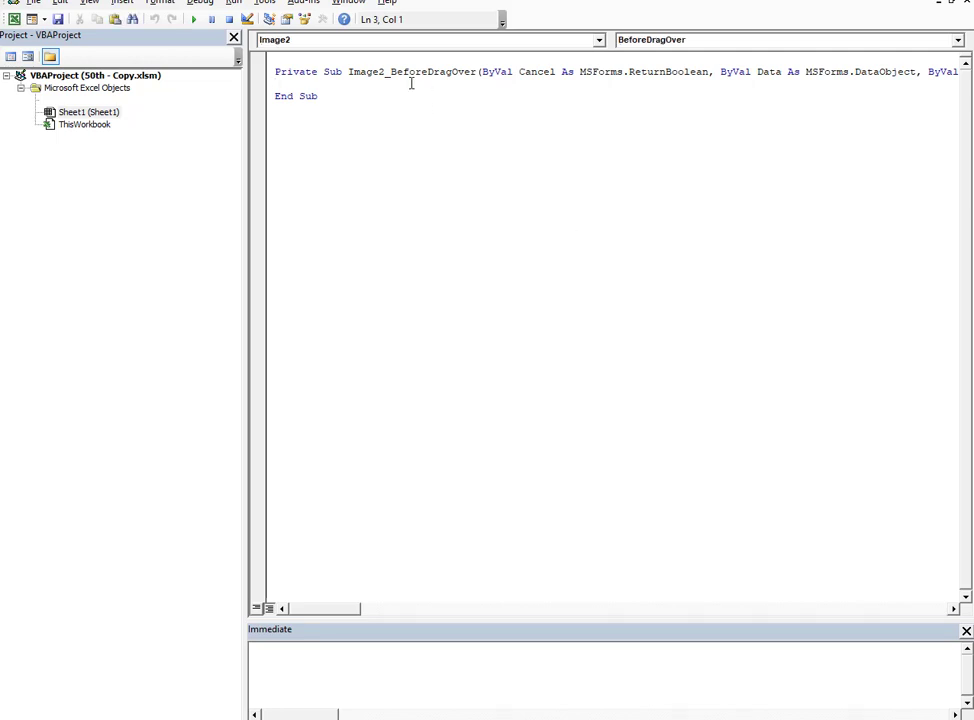
click(957, 41)
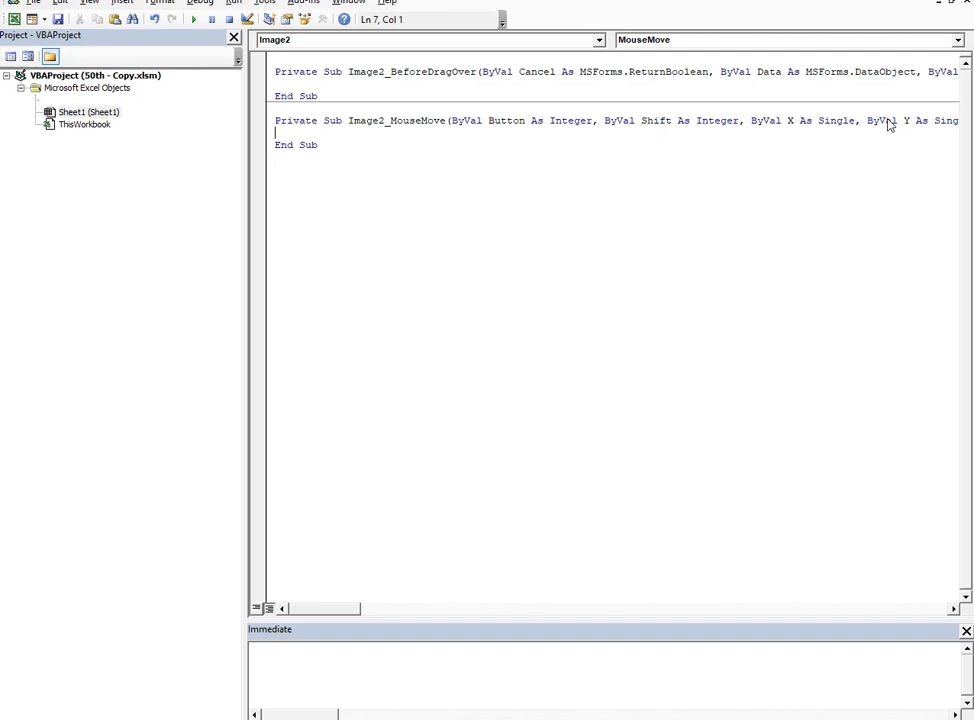
- Delete the empty BeforeDragOver stub and add SendKeys ("{F9}") inside Image2_MouseMove
drag(343, 96, 272, 72)
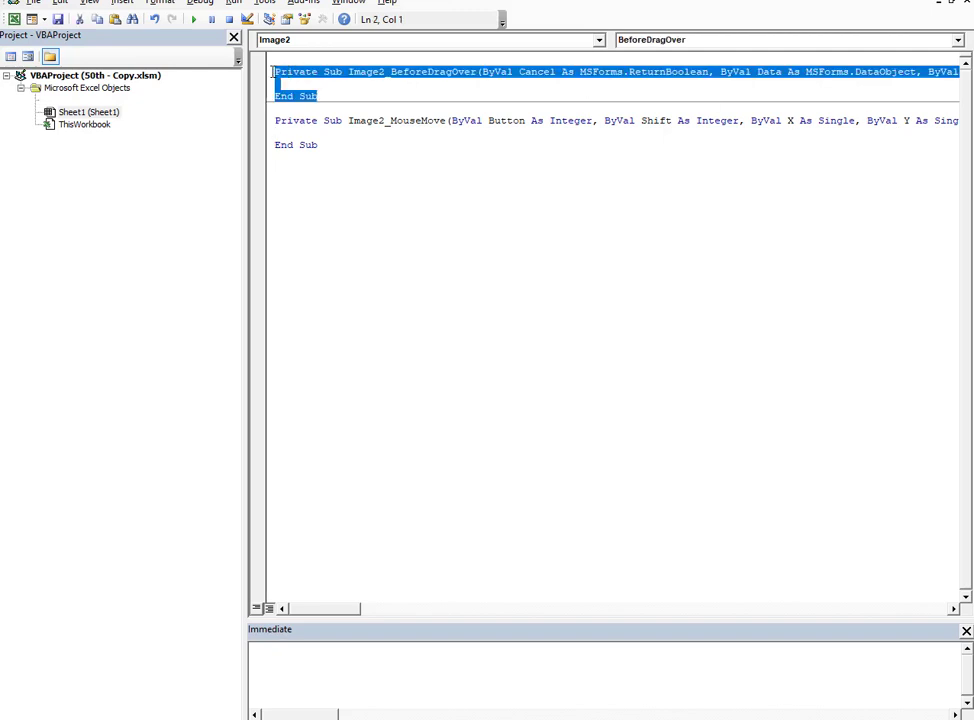
key(Delete)
click(294, 106)
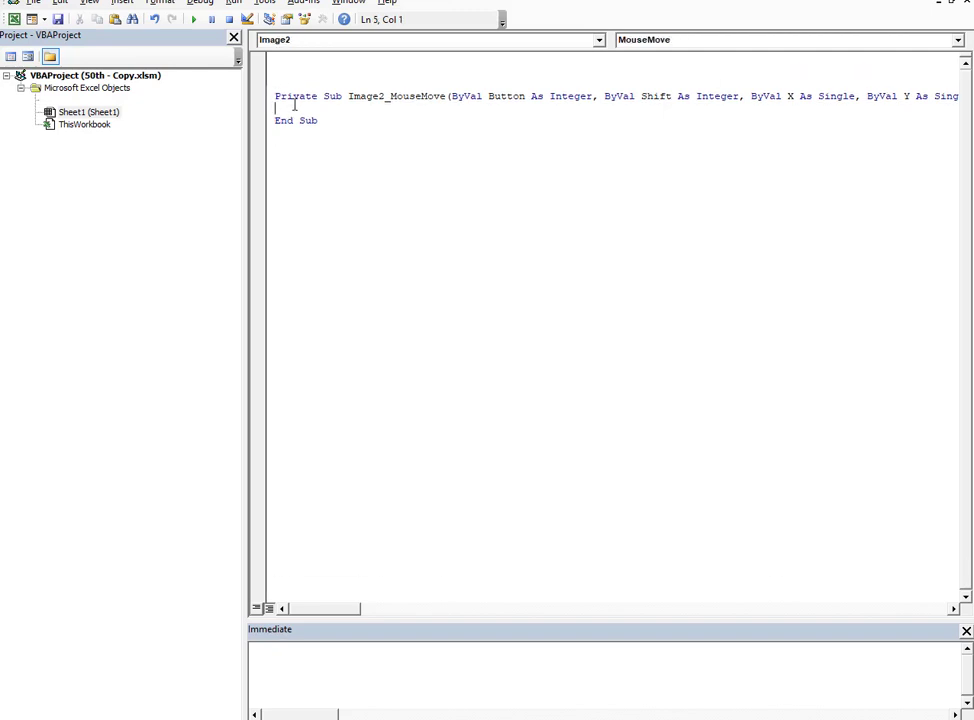
key(Return)
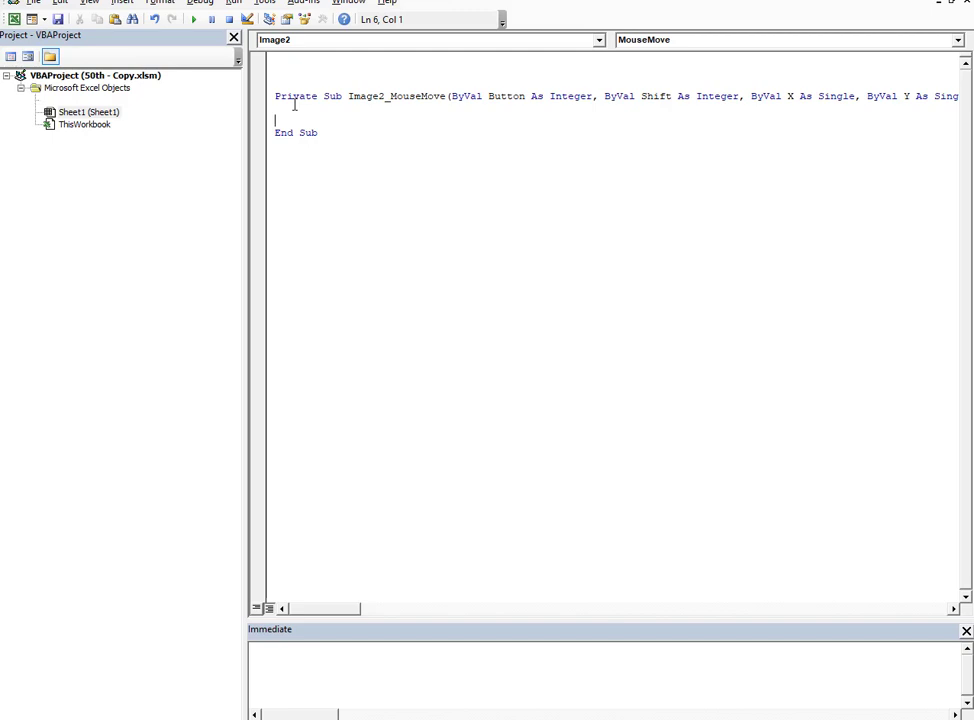
text(SendKeys )
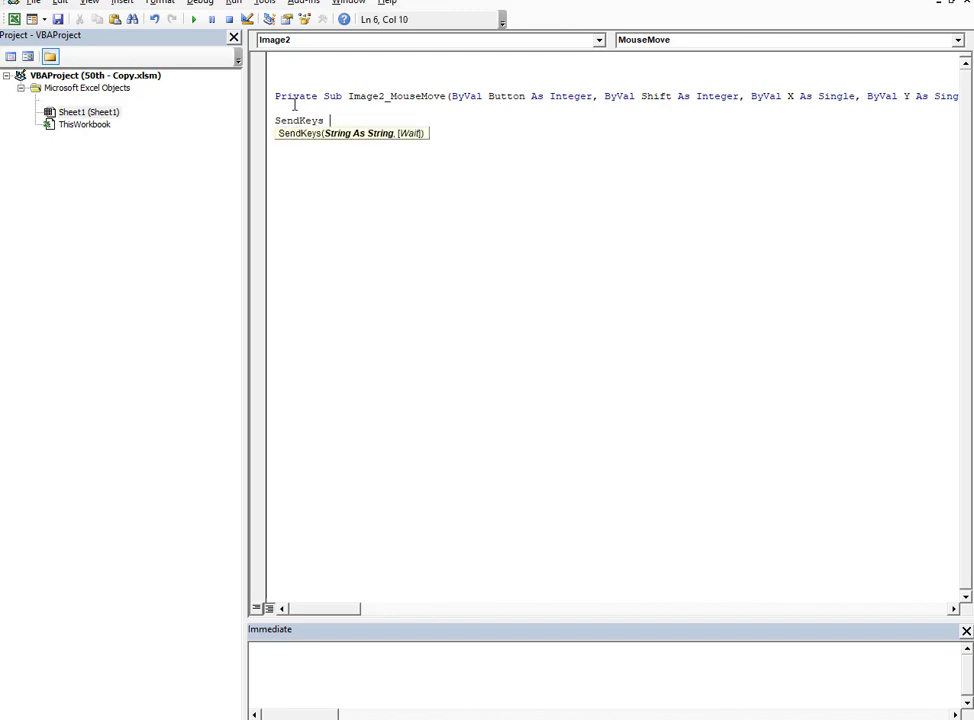
text(()
text("()
text(F9)
text(}"))
key(Return)
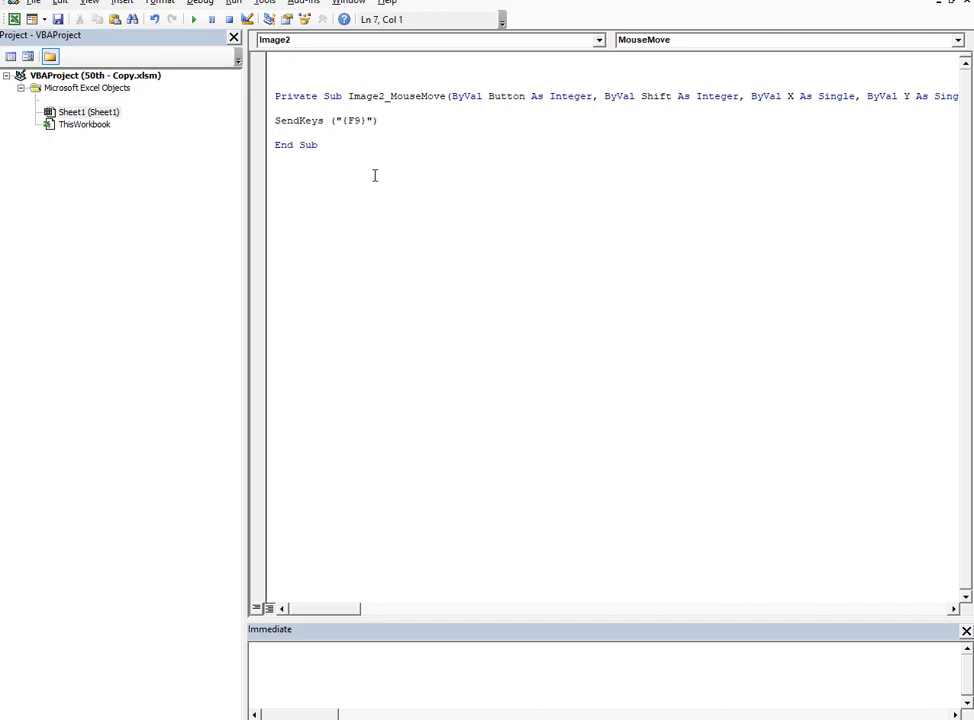
- Save the workbook with the new hover macro and return to the Excel worksheet
click(57, 19)
key(alt+F11)
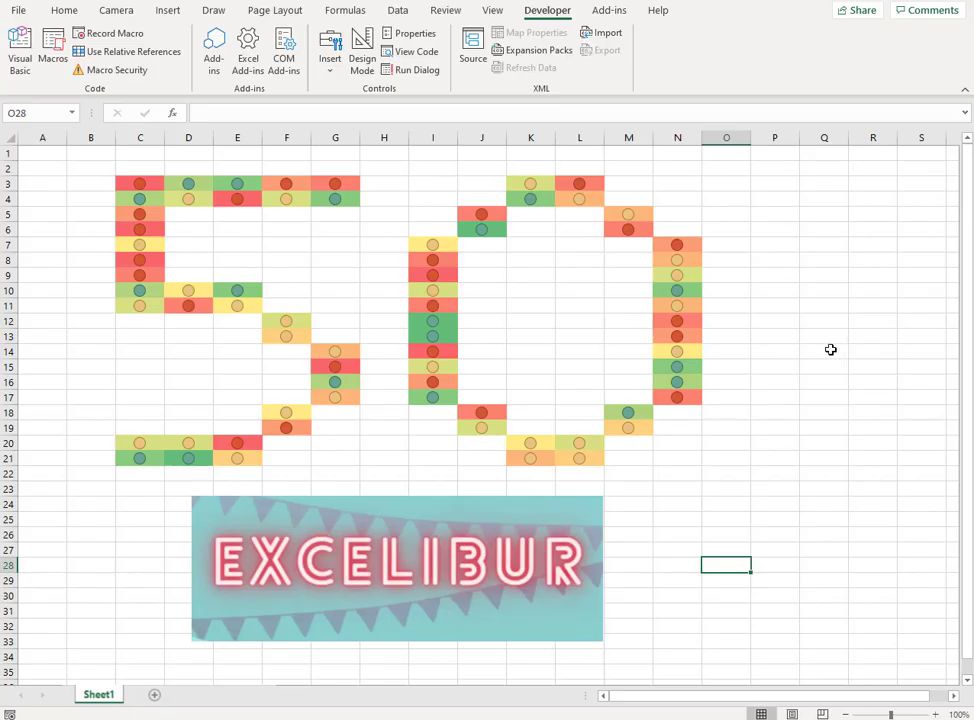